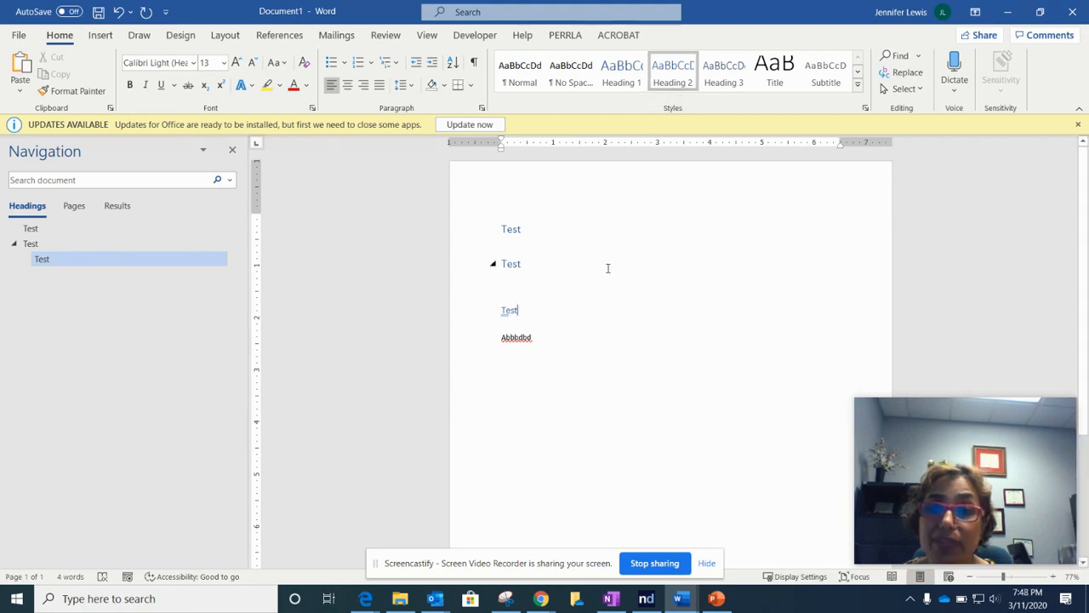
- Browse the available paragraph styles for the "Abbbdbd" line and try List Paragraph on it
{"action": "double_click", "coordinate": [517, 339]}
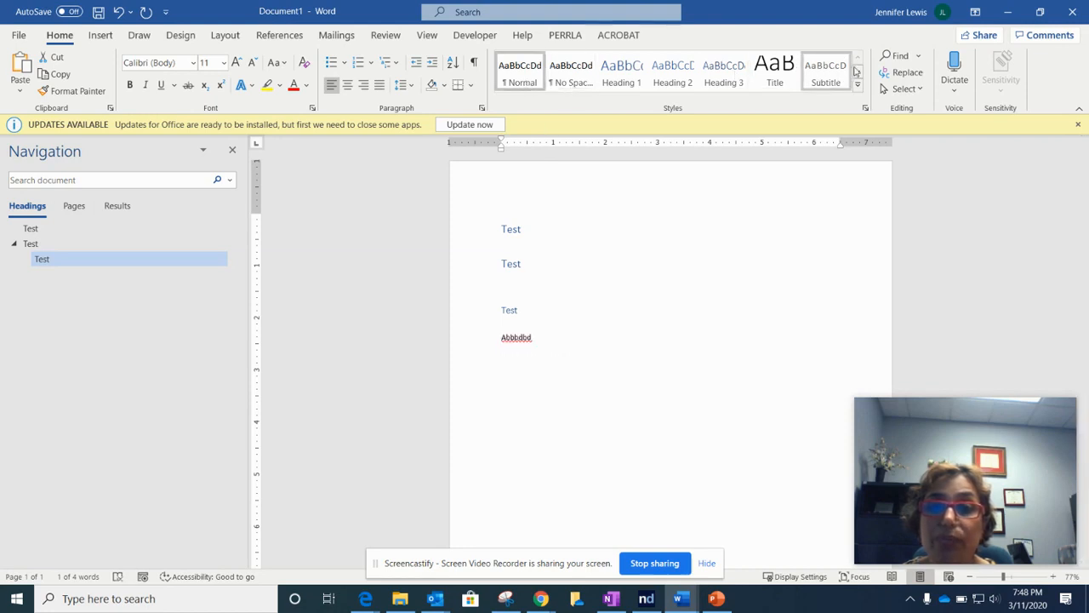
{"action": "left_click", "coordinate": [858, 74]}
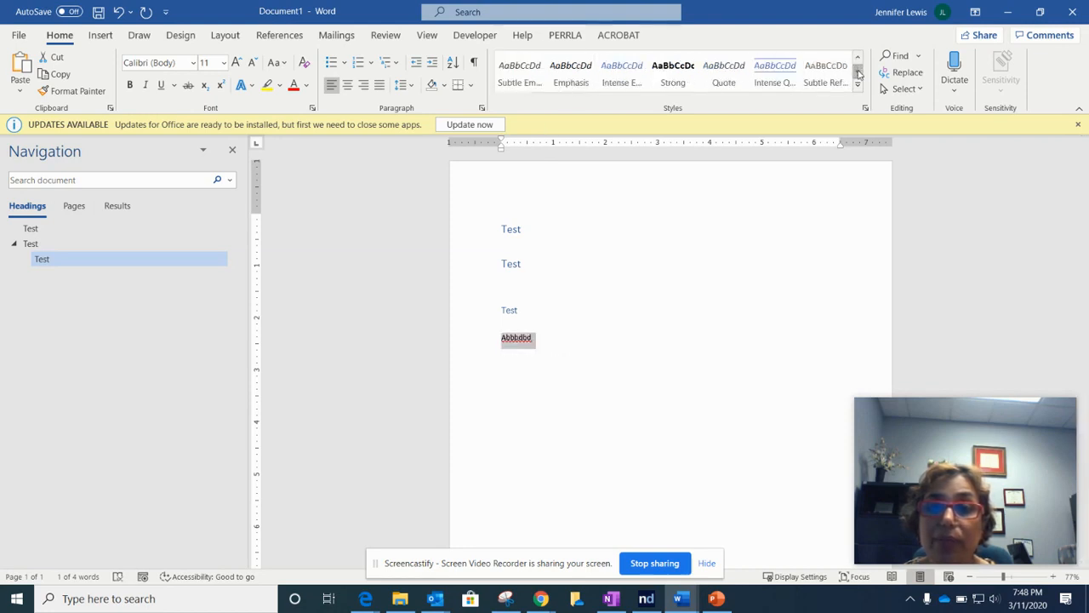
{"action": "left_click", "coordinate": [858, 74]}
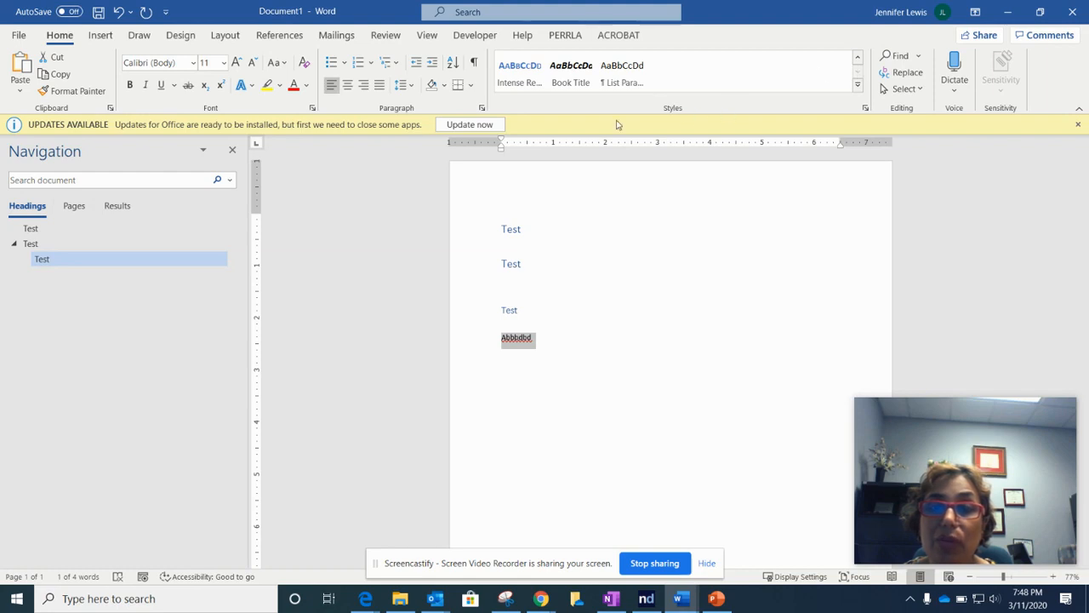
{"action": "left_click", "coordinate": [624, 76]}
{"action": "key", "text": "ctrl+z"}
{"action": "left_click", "coordinate": [858, 57]}
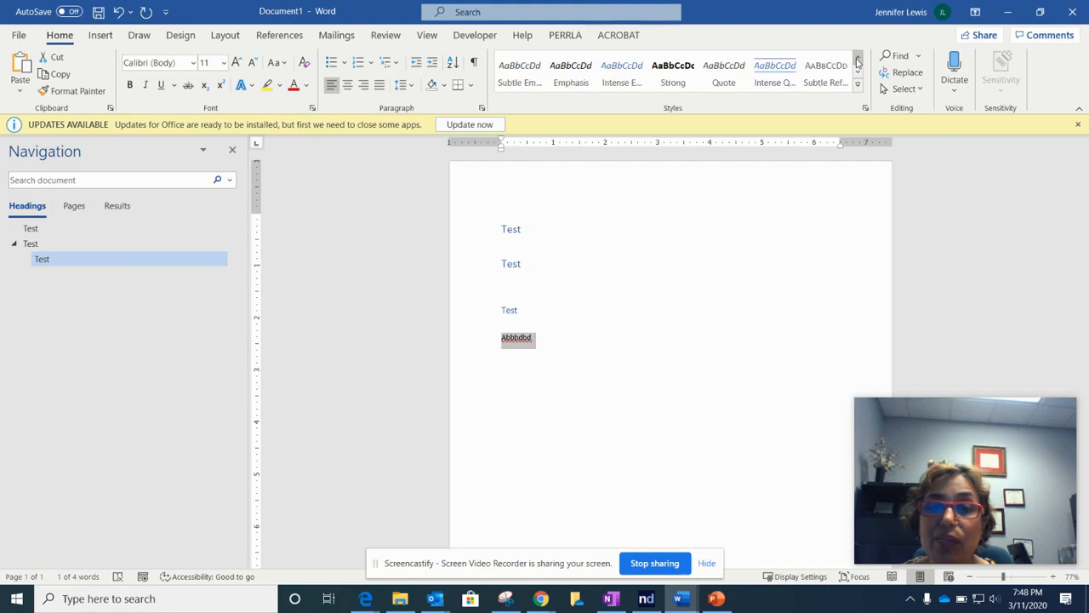
{"action": "left_click", "coordinate": [858, 58]}
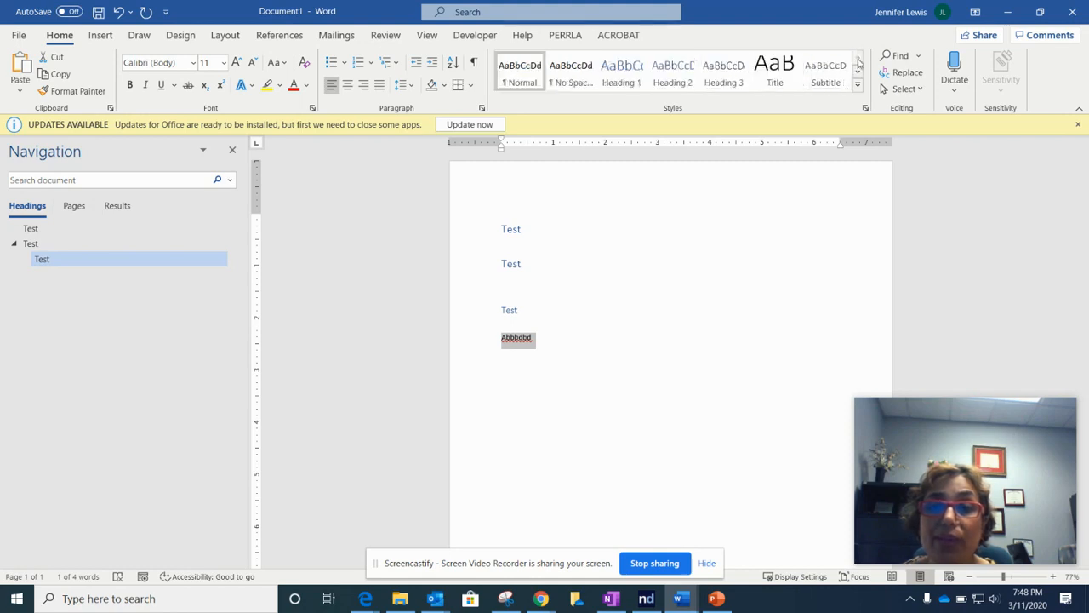
- Try changing the Heading 1 style's font color to Automatic
{"action": "left_click", "coordinate": [511, 230]}
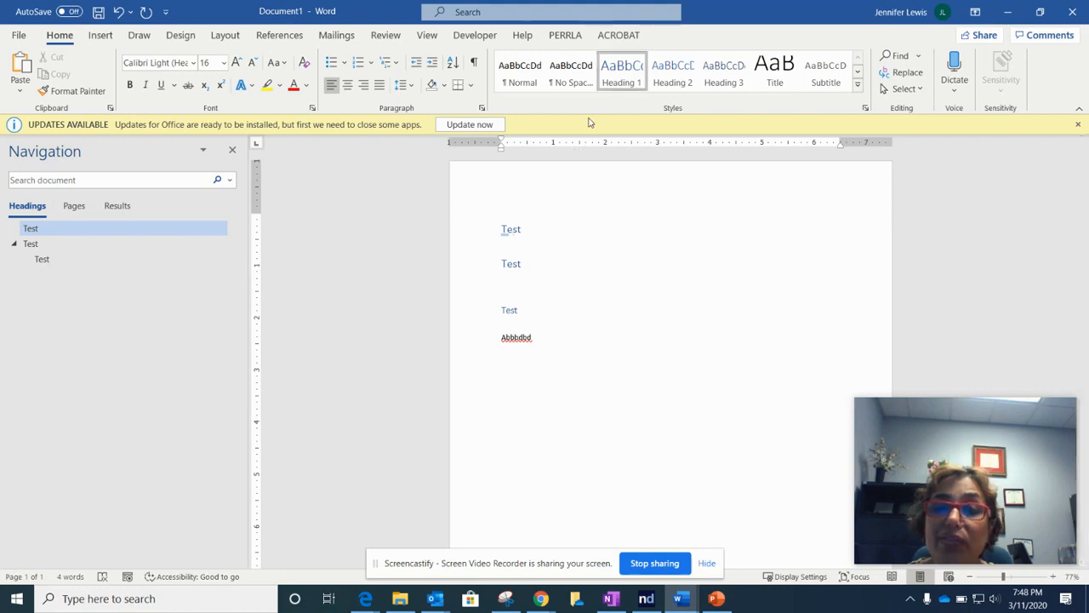
{"action": "right_click", "coordinate": [621, 82]}
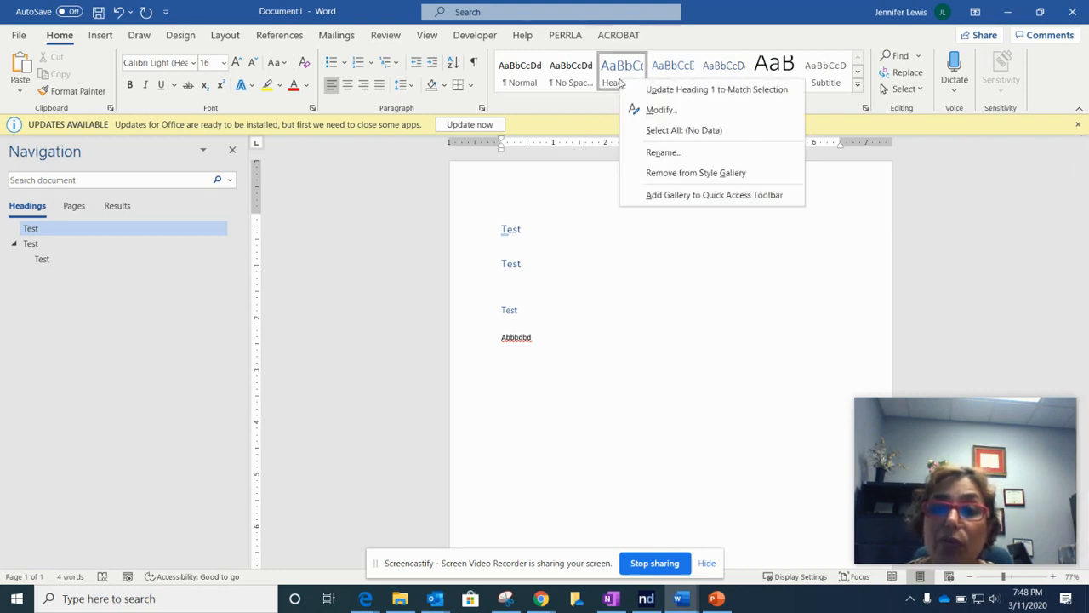
{"action": "left_click", "coordinate": [661, 109]}
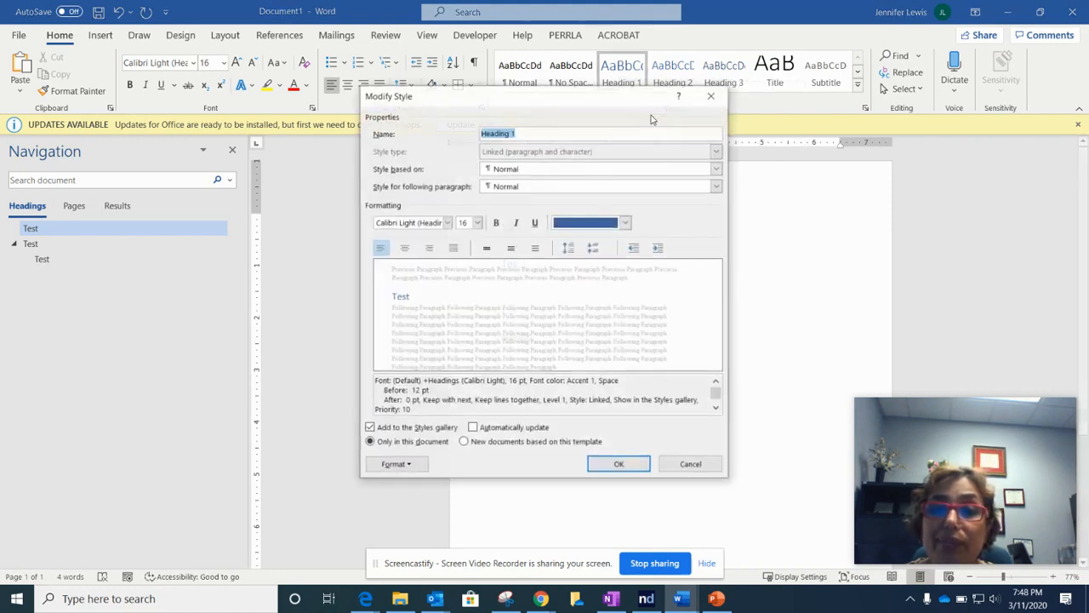
{"action": "left_click", "coordinate": [593, 222]}
{"action": "left_click", "coordinate": [593, 241]}
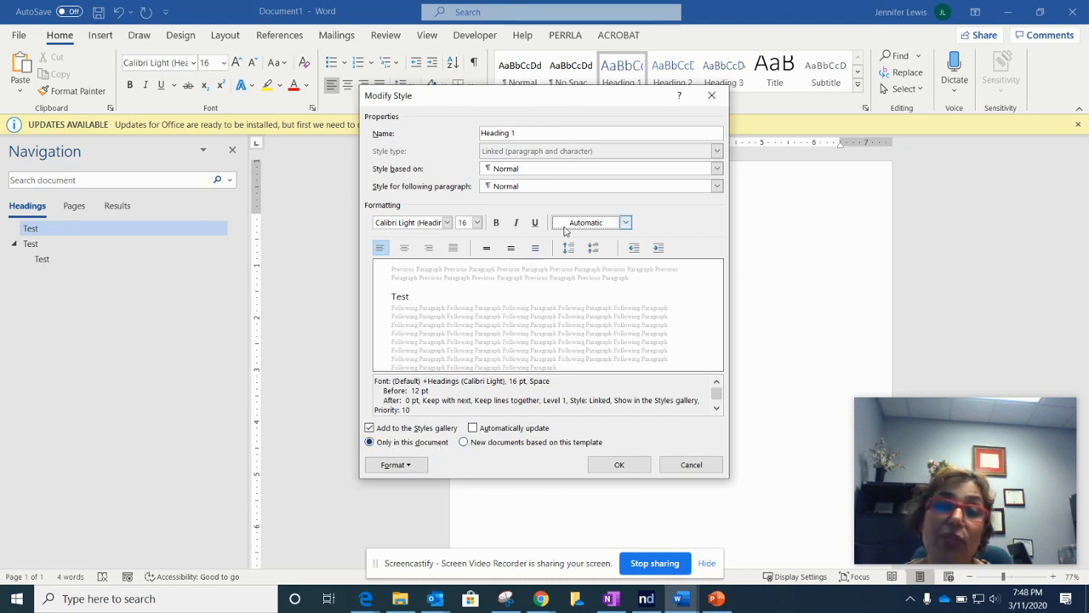
{"action": "left_click", "coordinate": [689, 466]}
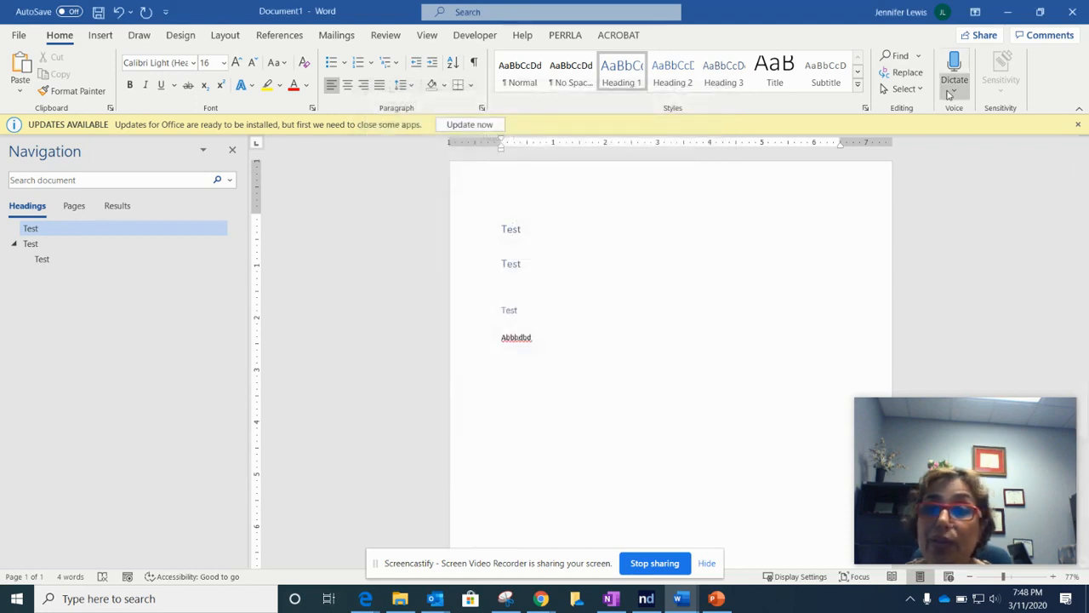
- Switch to the "Areas of Accessibility" slide in PowerPoint and return to Document1 in Word
{"action": "left_click", "coordinate": [1010, 11]}
{"action": "left_click", "coordinate": [1011, 11]}
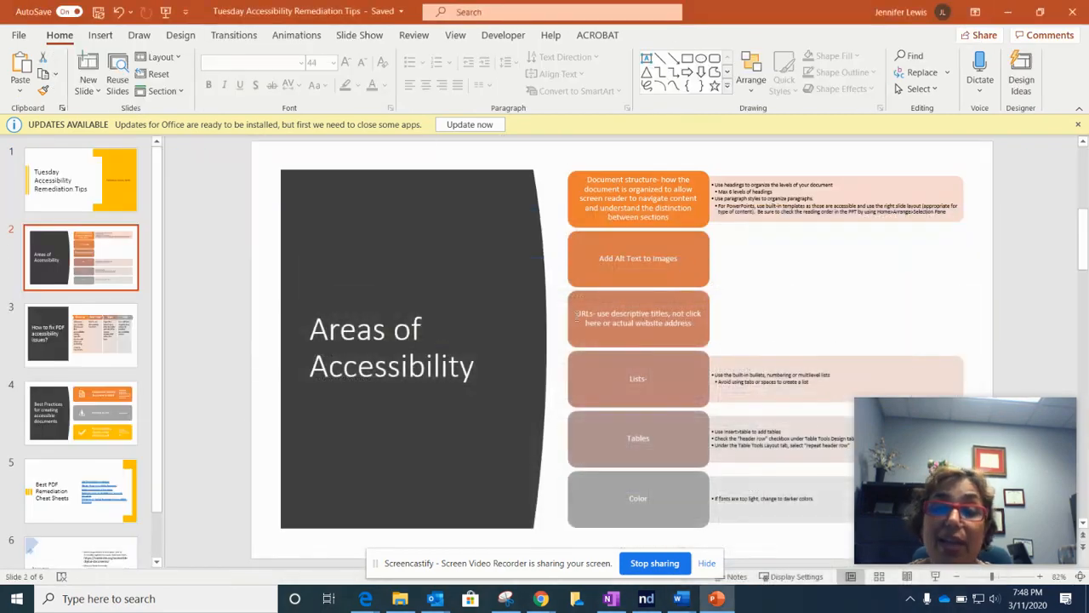
{"action": "mouse_move", "coordinate": [682, 602]}
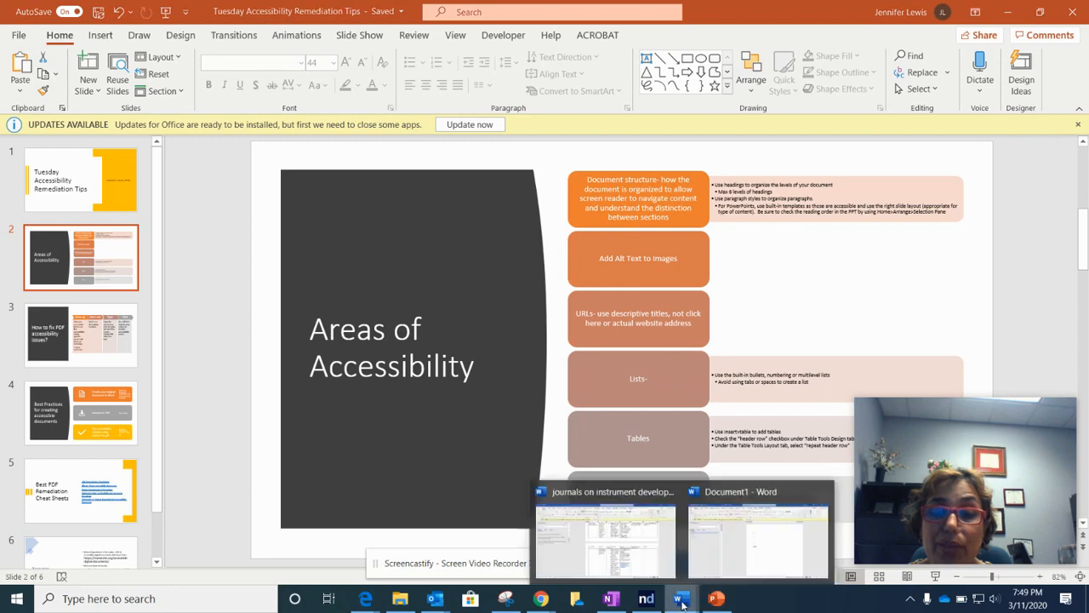
{"action": "left_click", "coordinate": [753, 536]}
- Insert the "bendi" image from the Pictures folder below the "Abbbdbd" line
{"action": "left_click", "coordinate": [598, 369]}
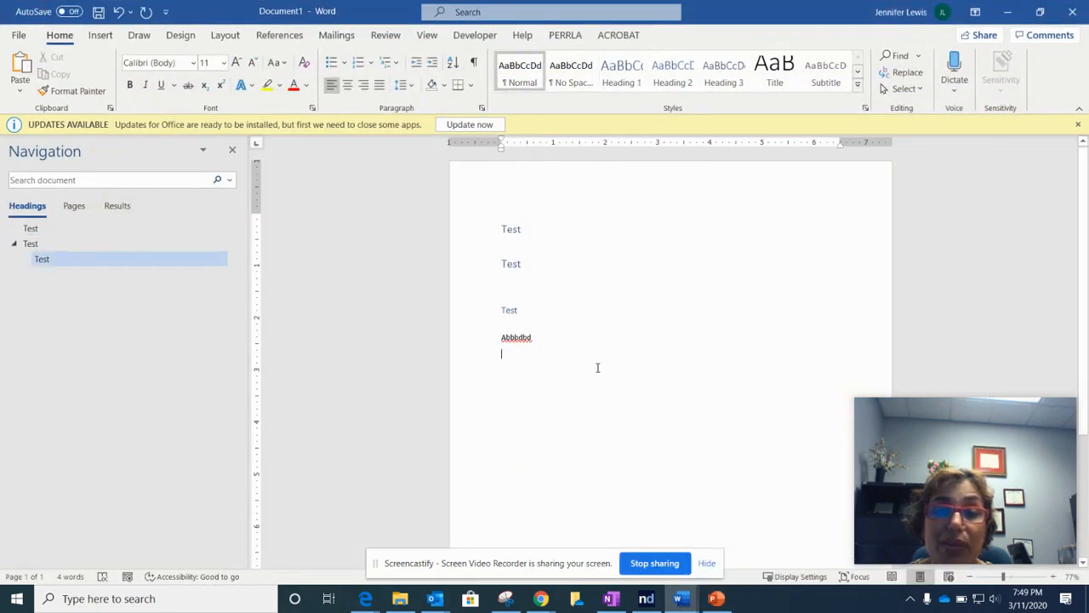
{"action": "left_click", "coordinate": [102, 34]}
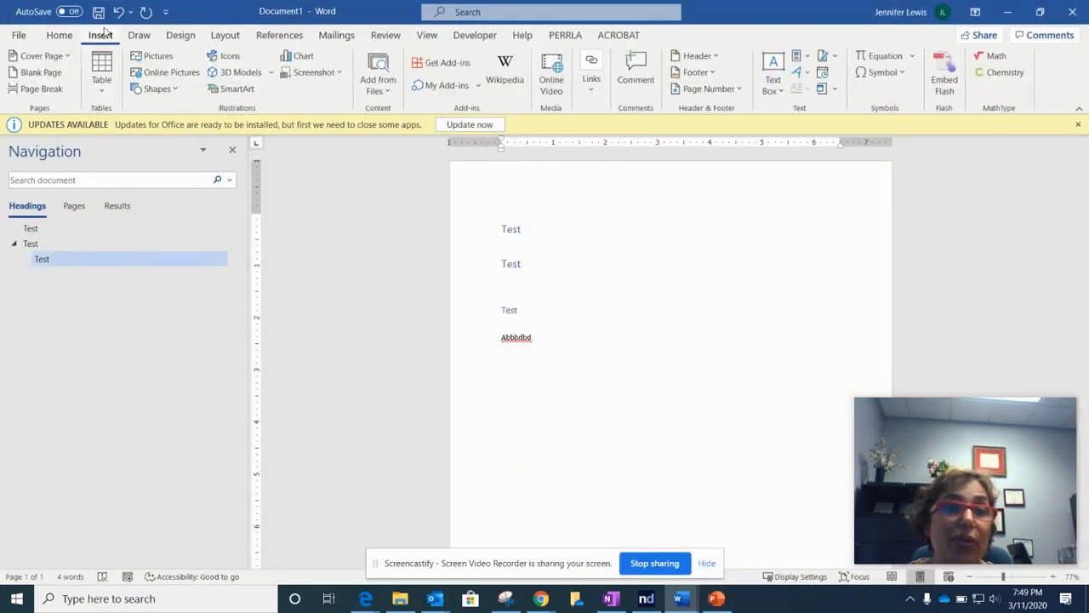
{"action": "left_click", "coordinate": [169, 57]}
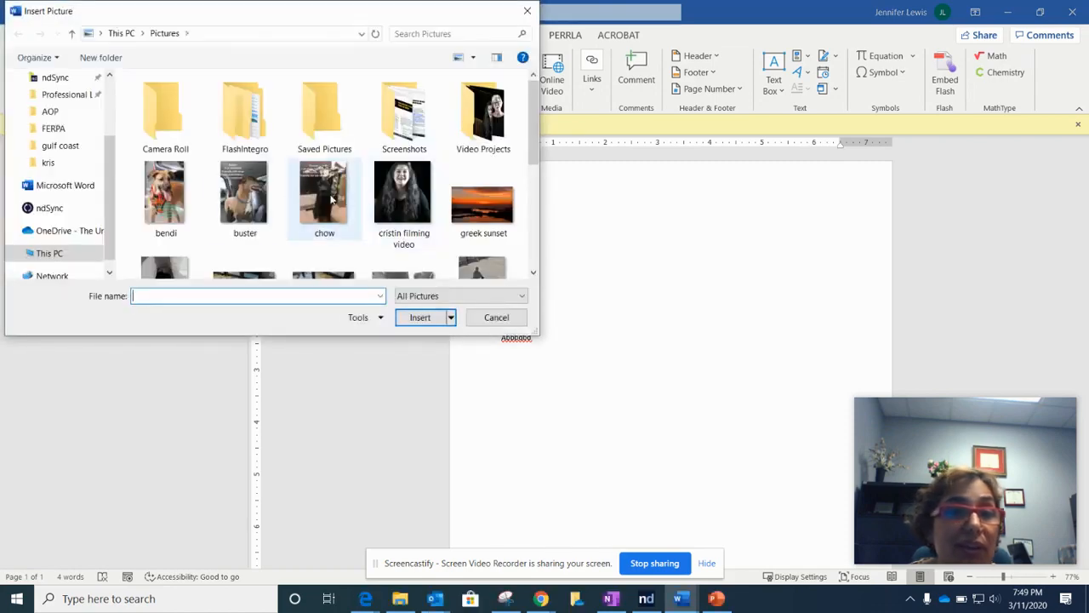
{"action": "left_click", "coordinate": [164, 194]}
{"action": "left_click", "coordinate": [417, 314]}
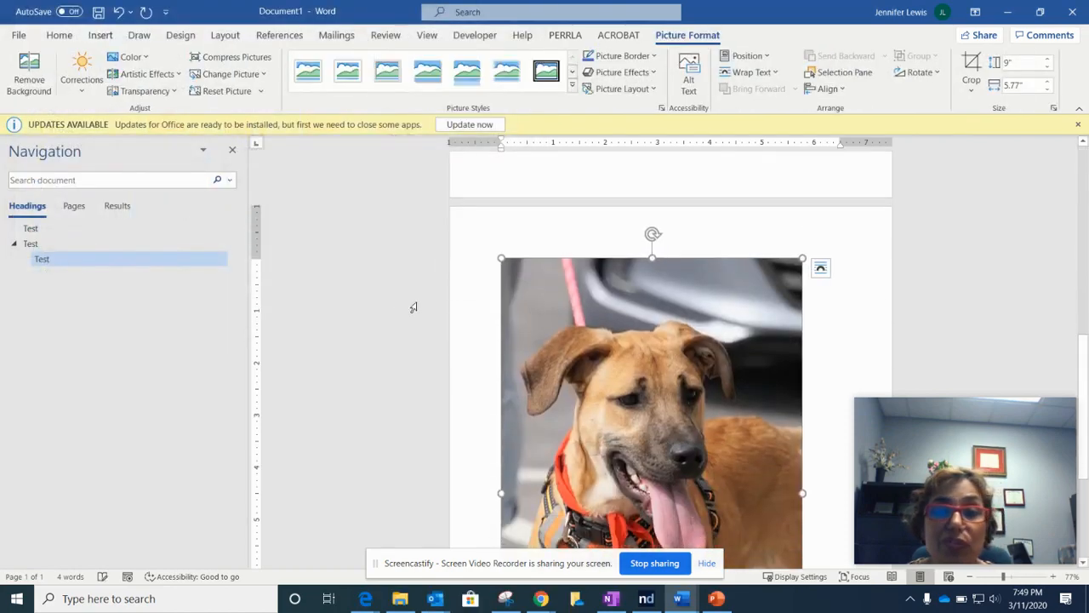
- Examine the text wrapping options for the dog picture
{"action": "right_click", "coordinate": [644, 384]}
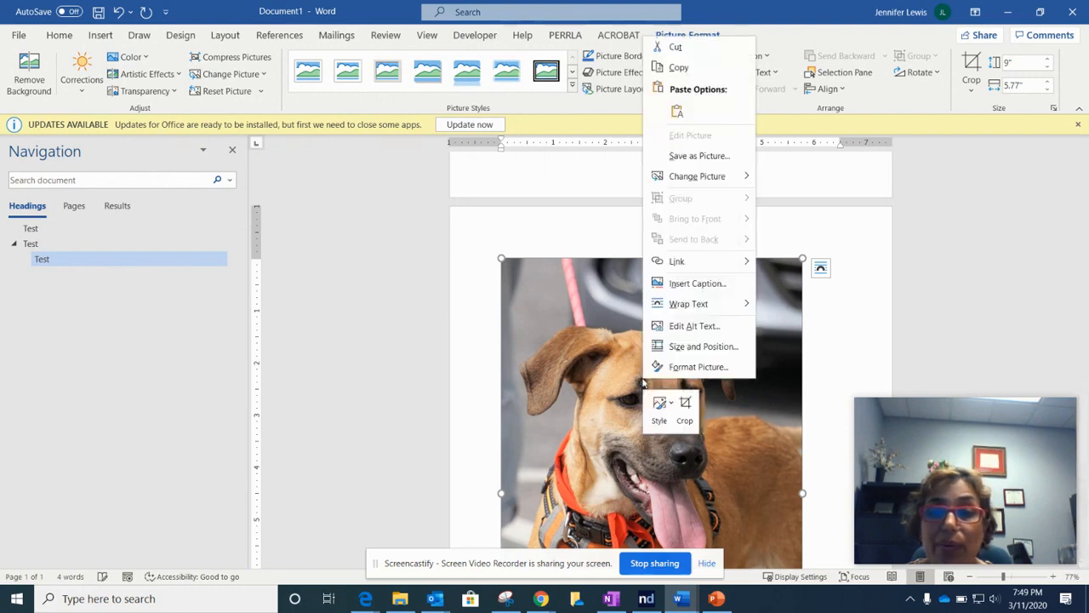
{"action": "mouse_move", "coordinate": [691, 303]}
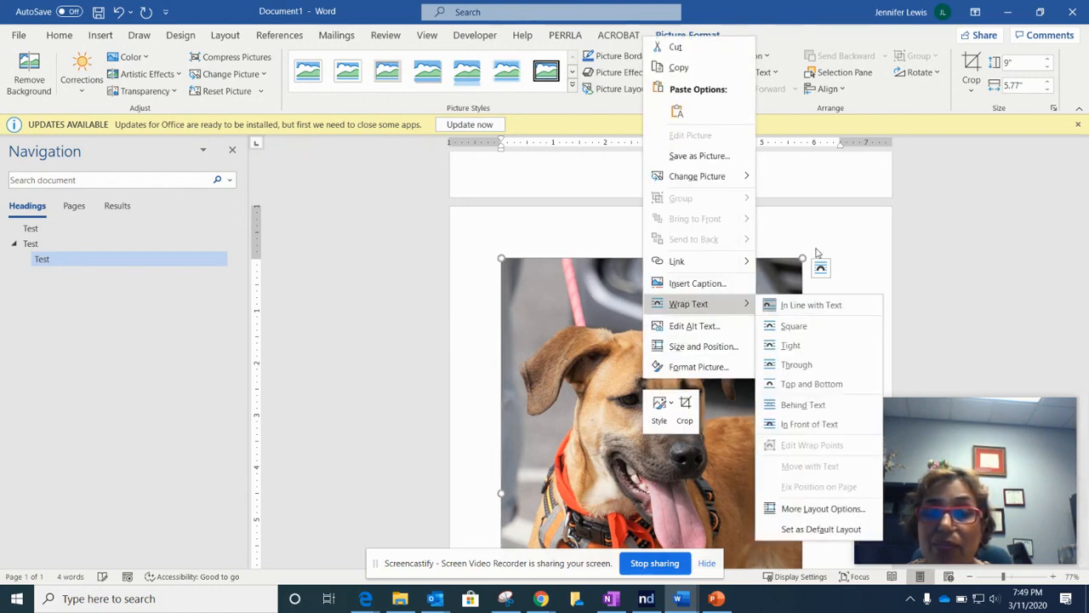
{"action": "left_click", "coordinate": [849, 255]}
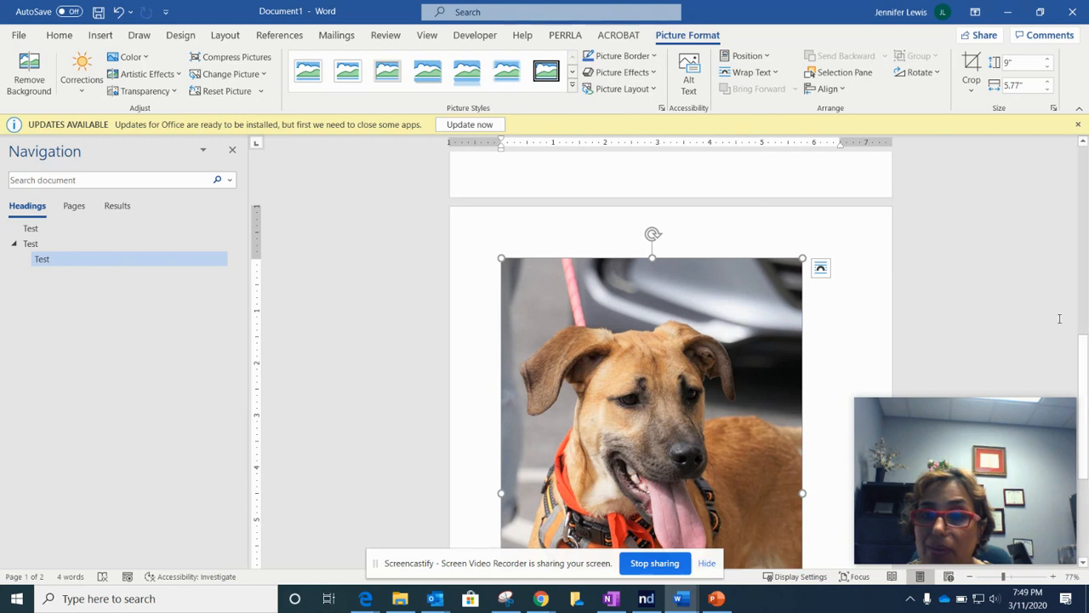
- Replace the dog picture's alt text with "reddish brown dog with a orange vest and dog tags with his tongue out."
{"action": "scroll", "coordinate": [1060, 318], "scroll_direction": "down", "scroll_amount": 3}
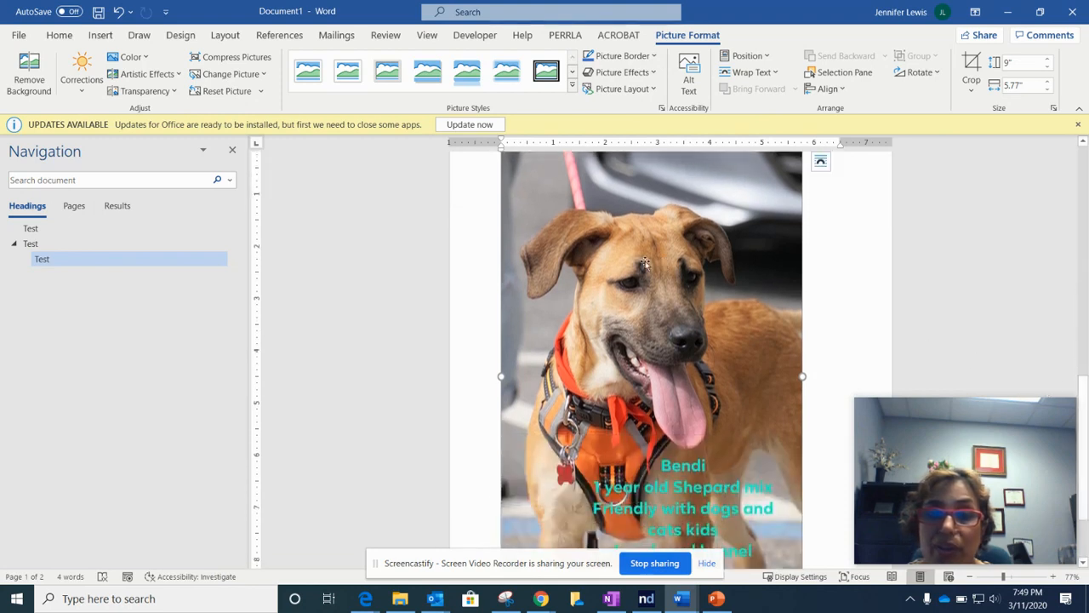
{"action": "right_click", "coordinate": [623, 263]}
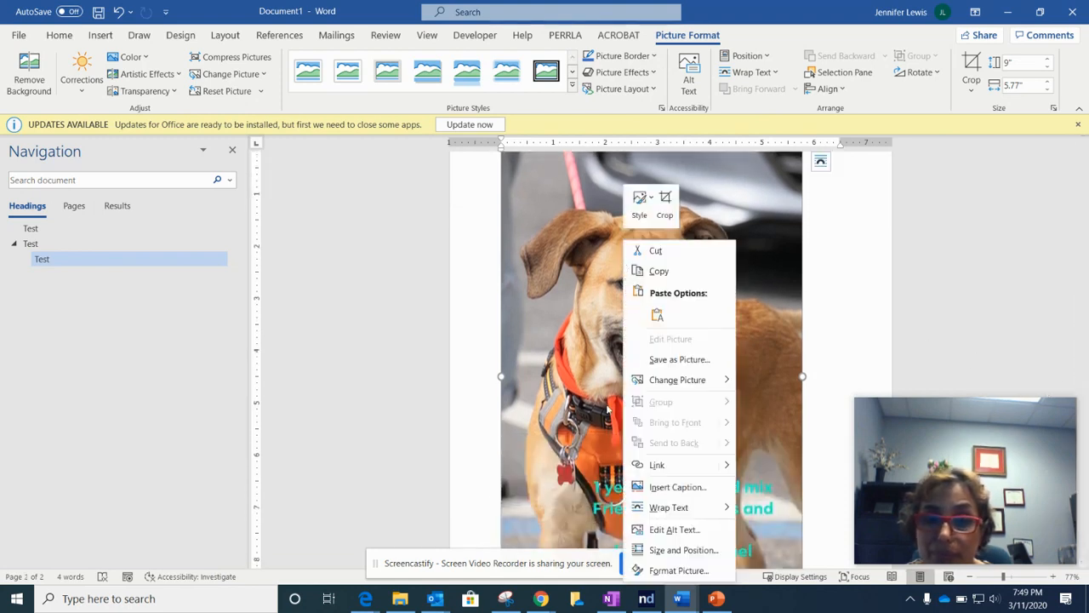
{"action": "left_click", "coordinate": [660, 528]}
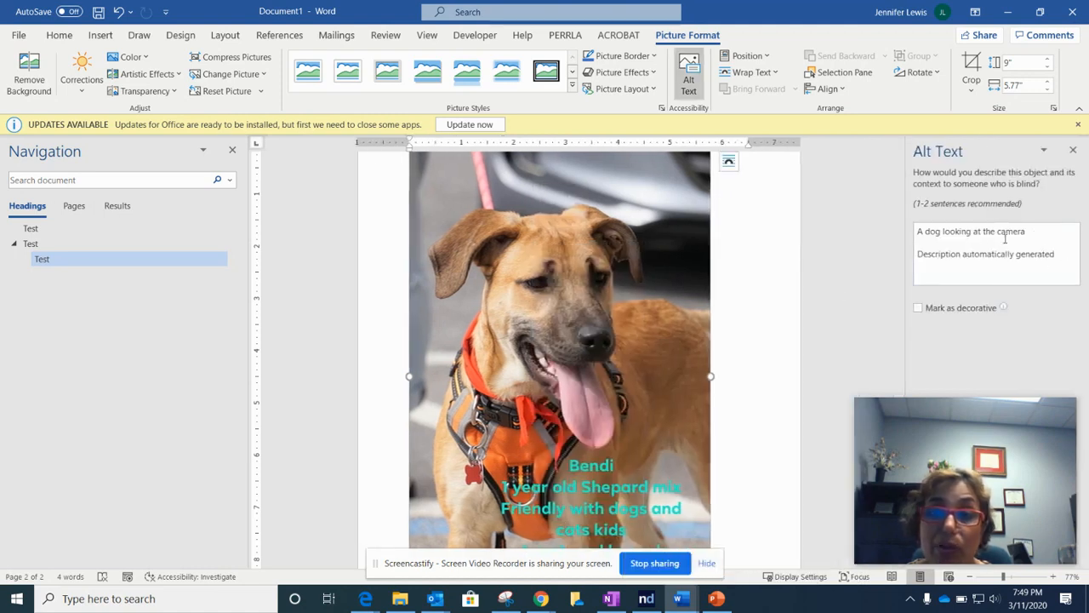
{"action": "left_click", "coordinate": [1060, 259]}
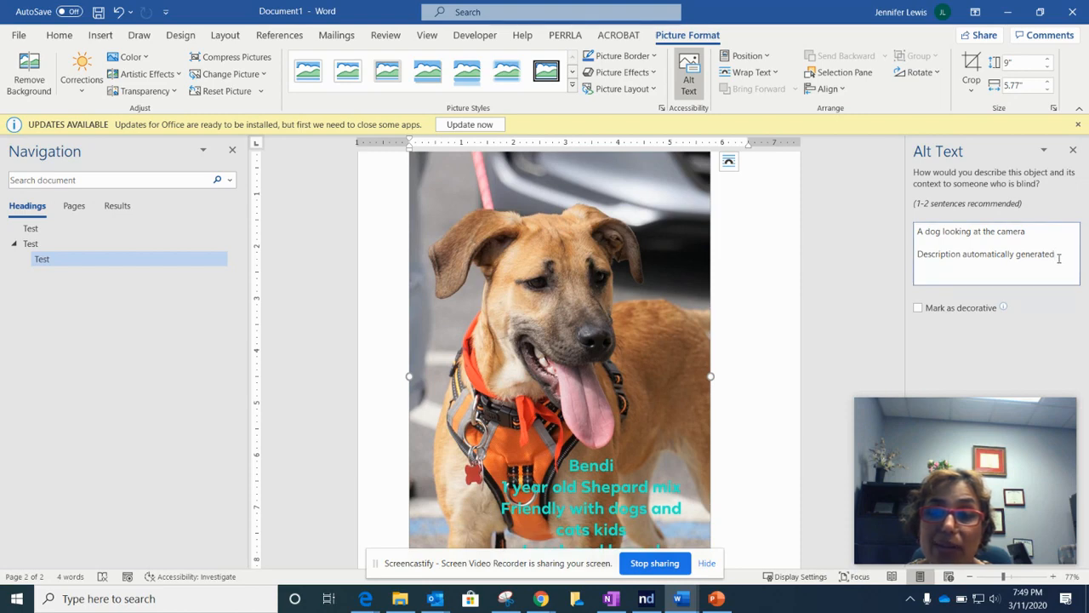
{"action": "left_click_drag", "start_coordinate": [1059, 258], "coordinate": [905, 231]}
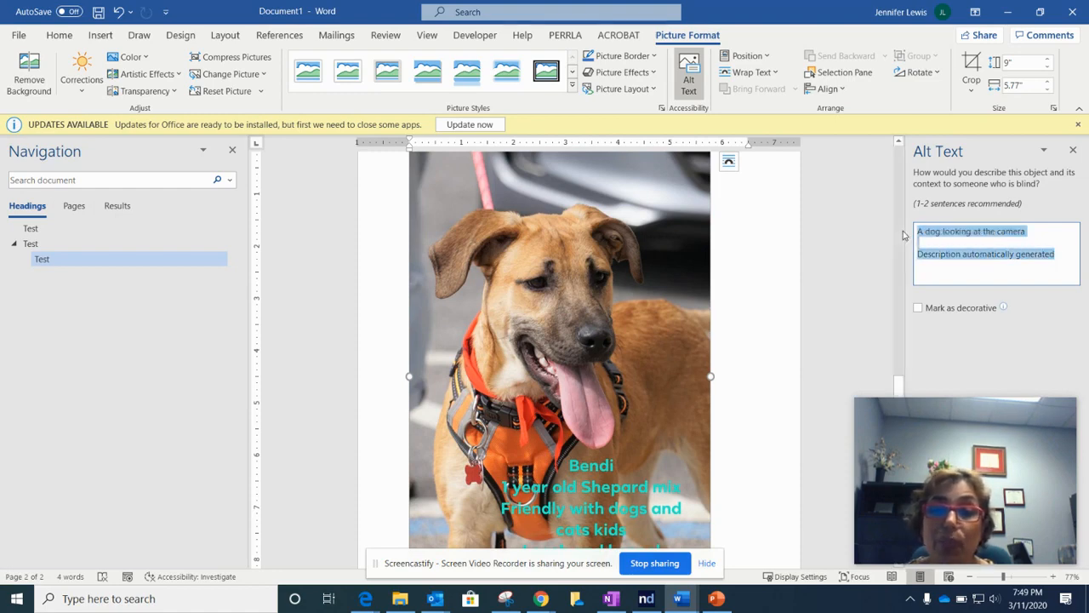
{"action": "type", "text": "brown"}
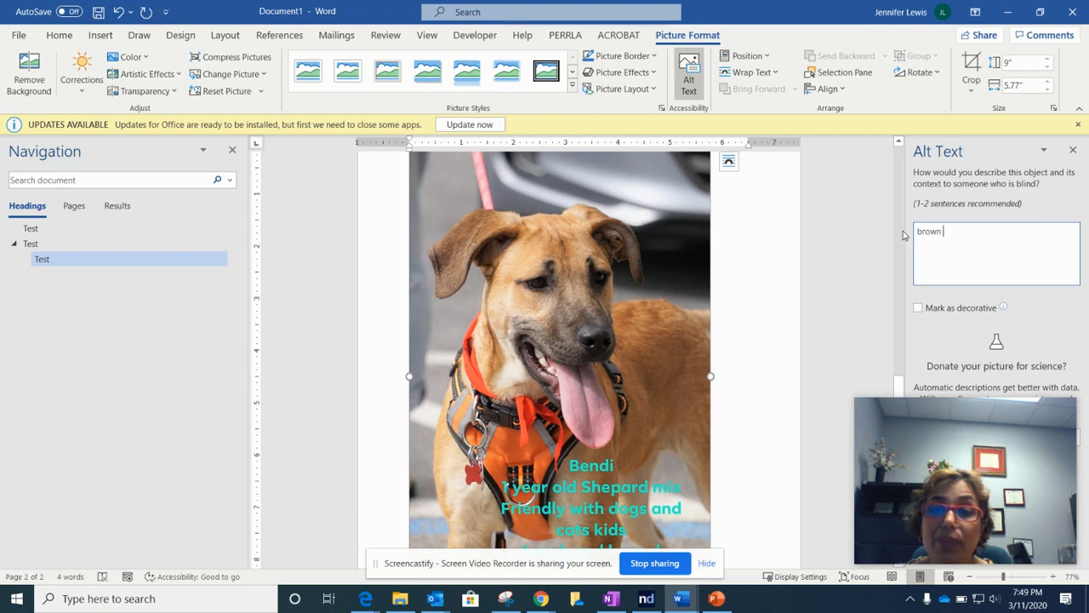
{"action": "key", "text": "BackSpace"}
{"action": "type", "text": "reddish brown do"}
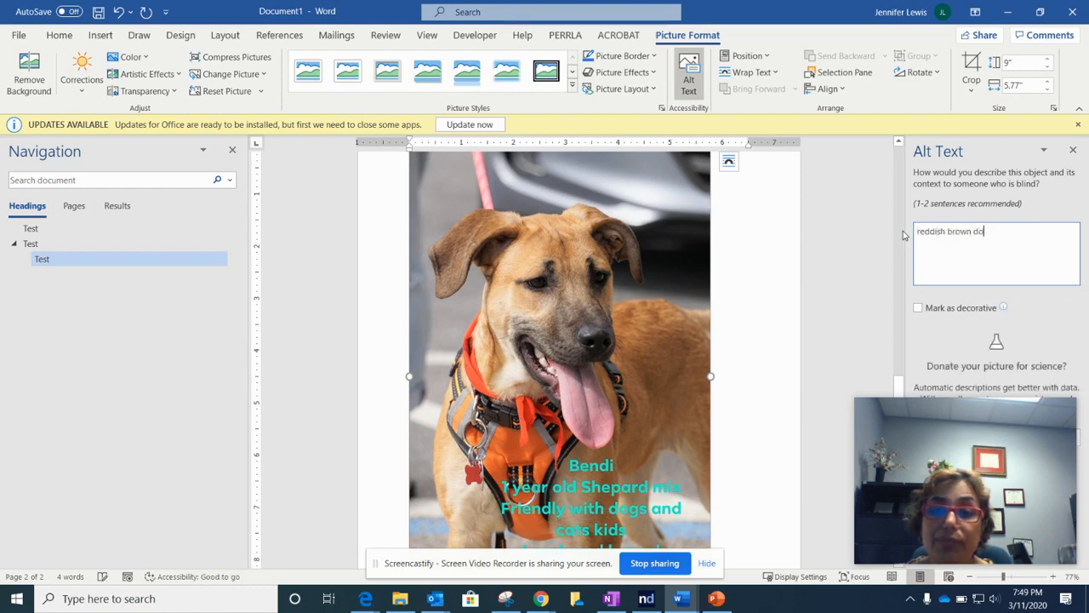
{"action": "type", "text": "g with a orange vest an"}
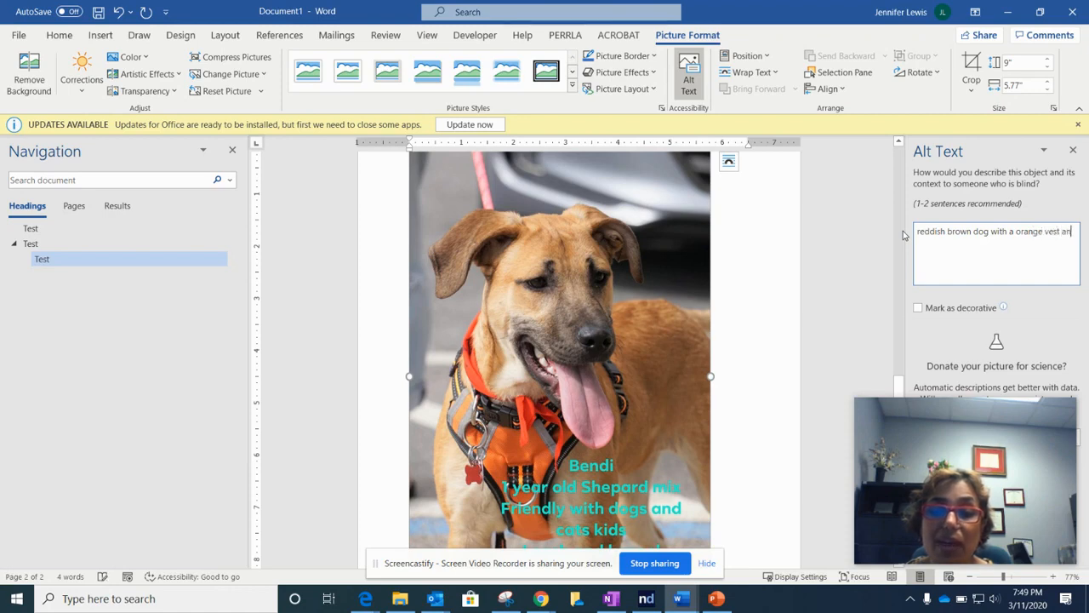
{"action": "type", "text": "d dog tags with"}
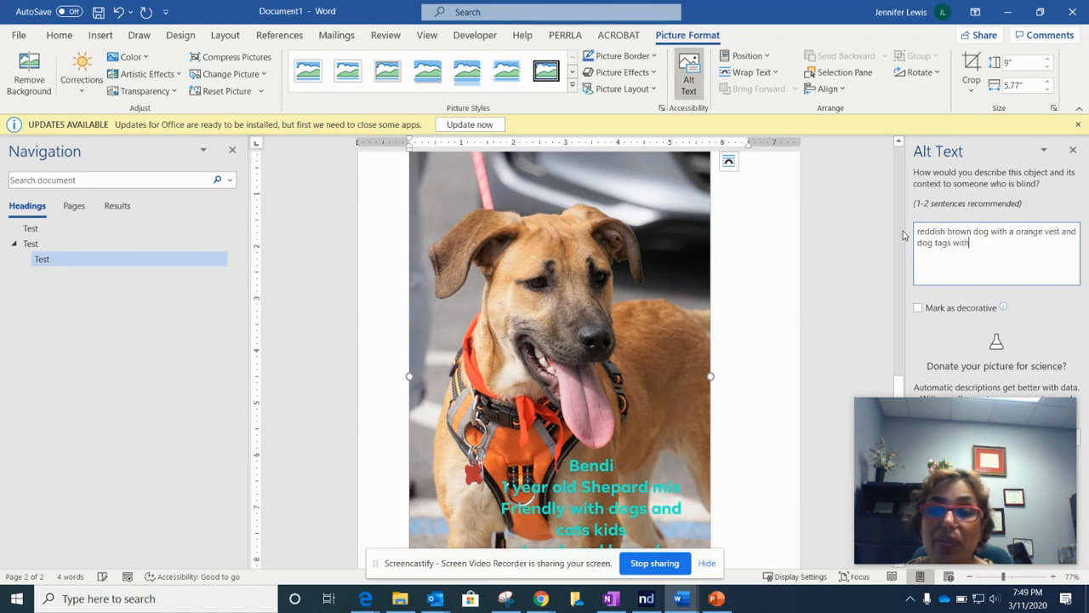
{"action": "type", "text": " his tongue out."}
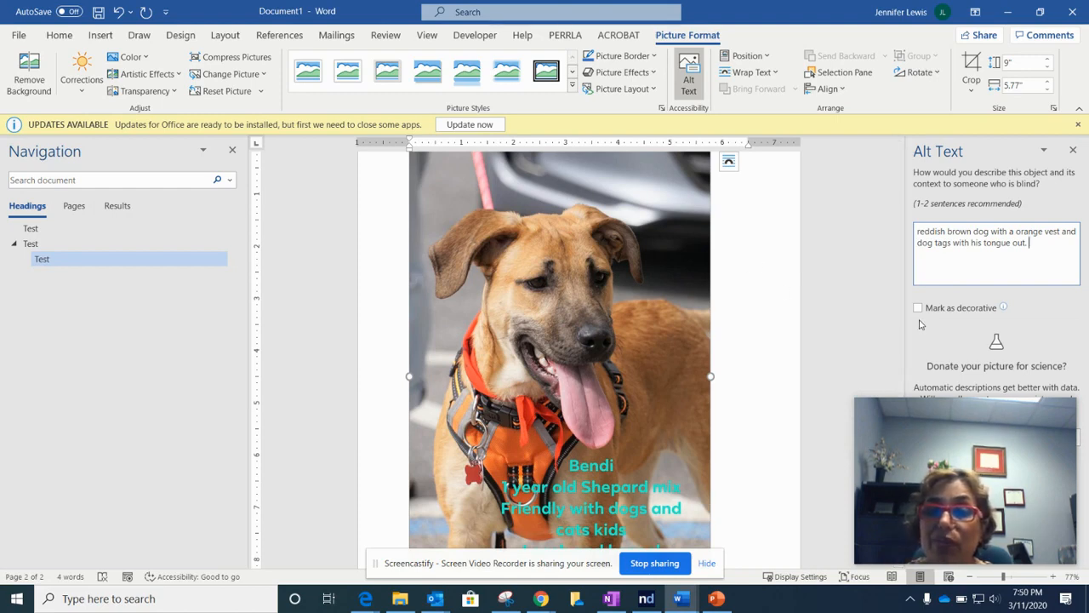
- Review the Lists guidance on the "Areas of Accessibility" slide in PowerPoint and return to Document1 in Word
{"action": "left_click", "coordinate": [1007, 12]}
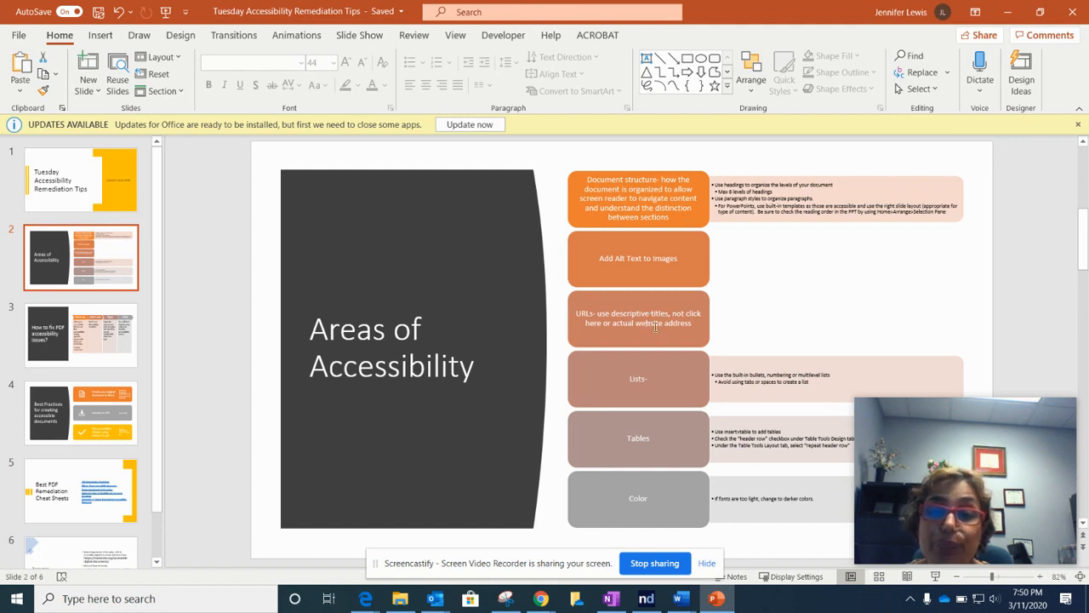
{"action": "left_click", "coordinate": [719, 375]}
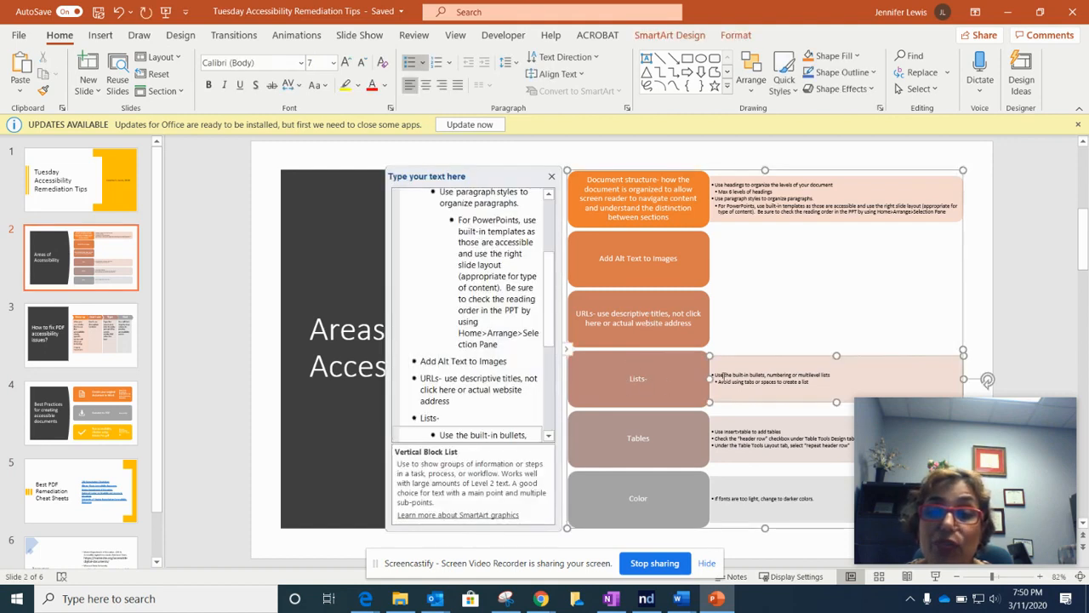
{"action": "left_click", "coordinate": [983, 318]}
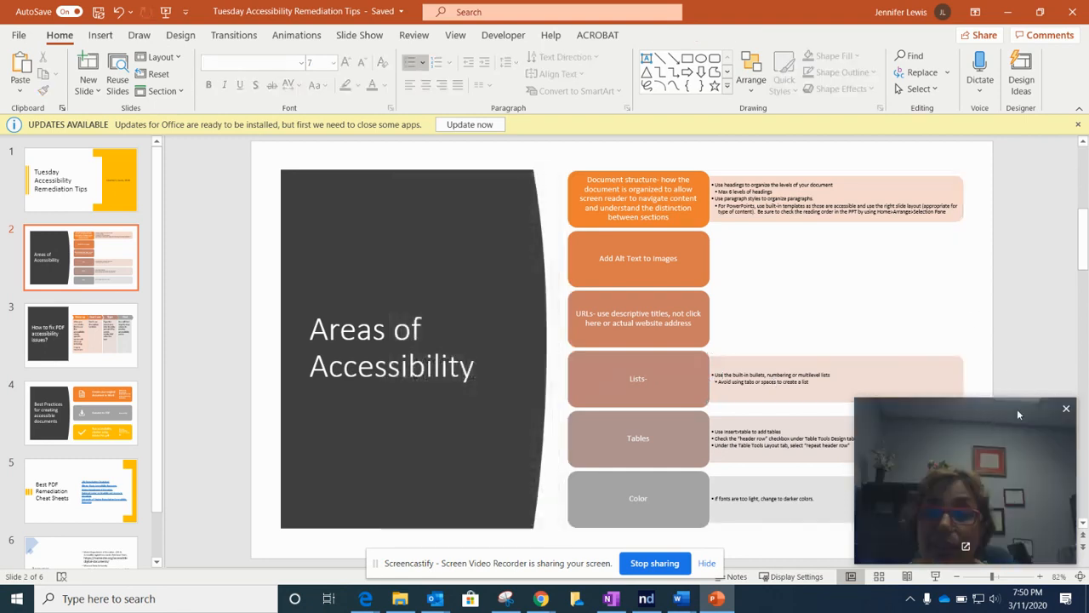
{"action": "left_click_drag", "start_coordinate": [1018, 409], "coordinate": [1088, 404]}
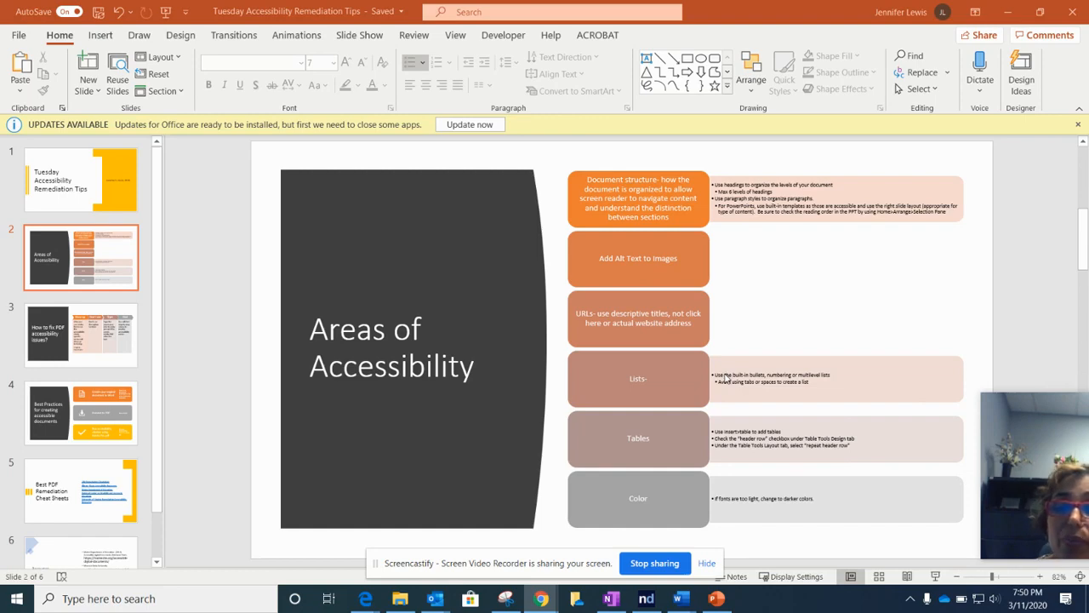
{"action": "mouse_move", "coordinate": [681, 604]}
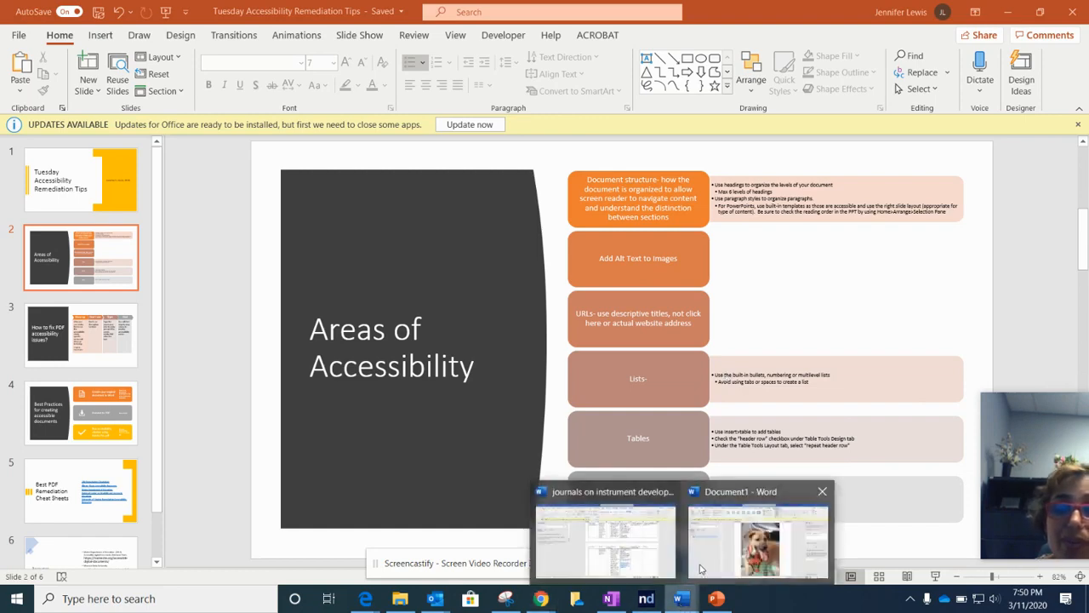
{"action": "left_click", "coordinate": [710, 562]}
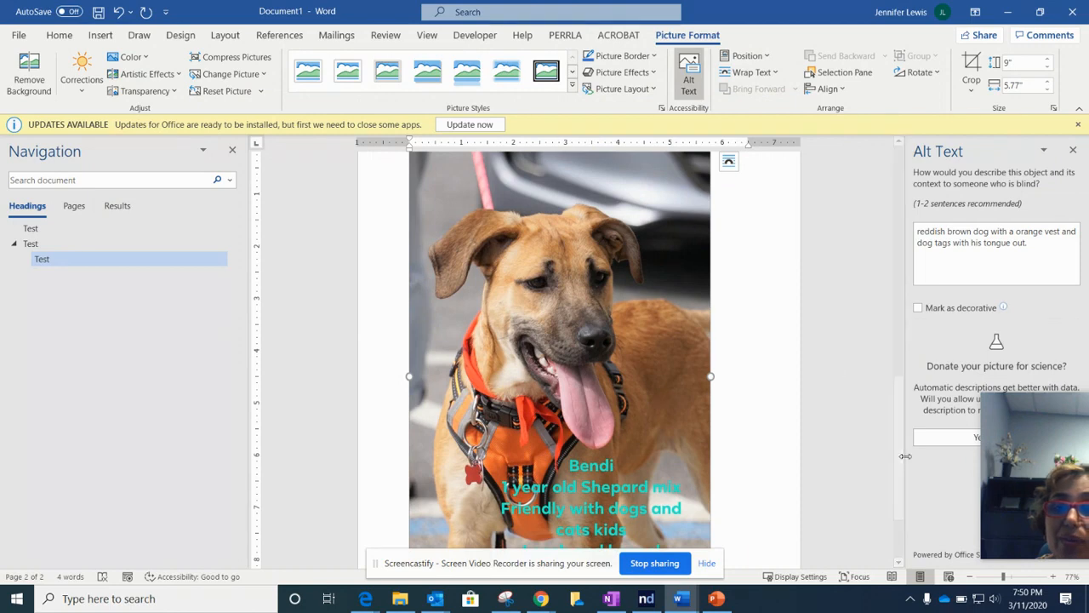
- Add the lines "Sfgsgfdg" and "fdgsfgsdfg" below the "Abbbdbd" line, leaving blank lines in between
{"action": "left_click_drag", "start_coordinate": [899, 460], "coordinate": [878, 223]}
{"action": "left_click", "coordinate": [561, 305]}
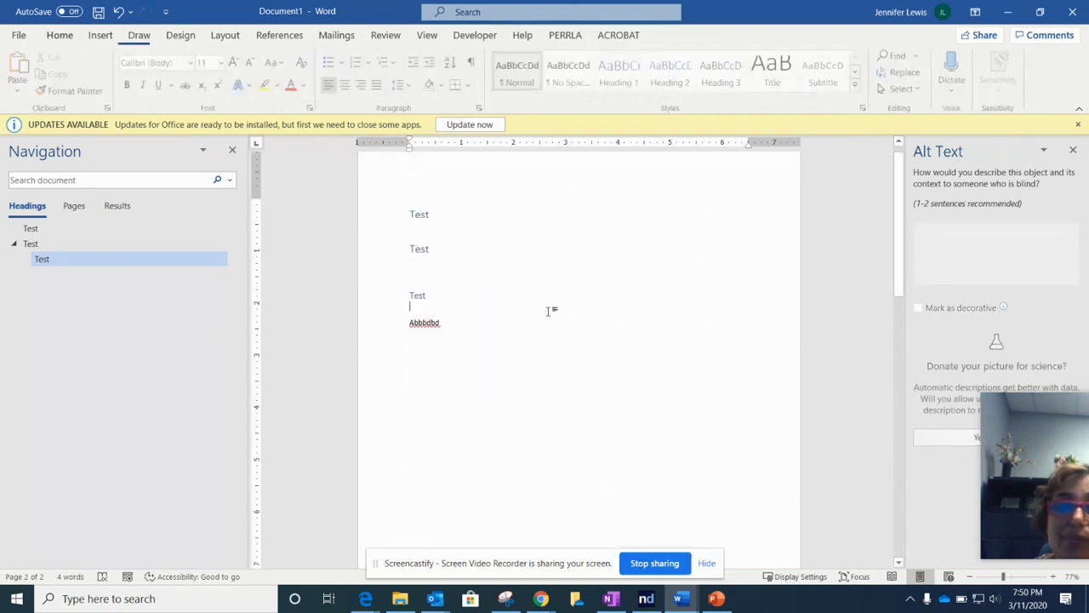
{"action": "left_click", "coordinate": [527, 326]}
{"action": "key", "text": "Return"}
{"action": "key", "text": "Return"}
{"action": "key", "text": "Return"}
{"action": "type", "text": "tfgsgfdg"}
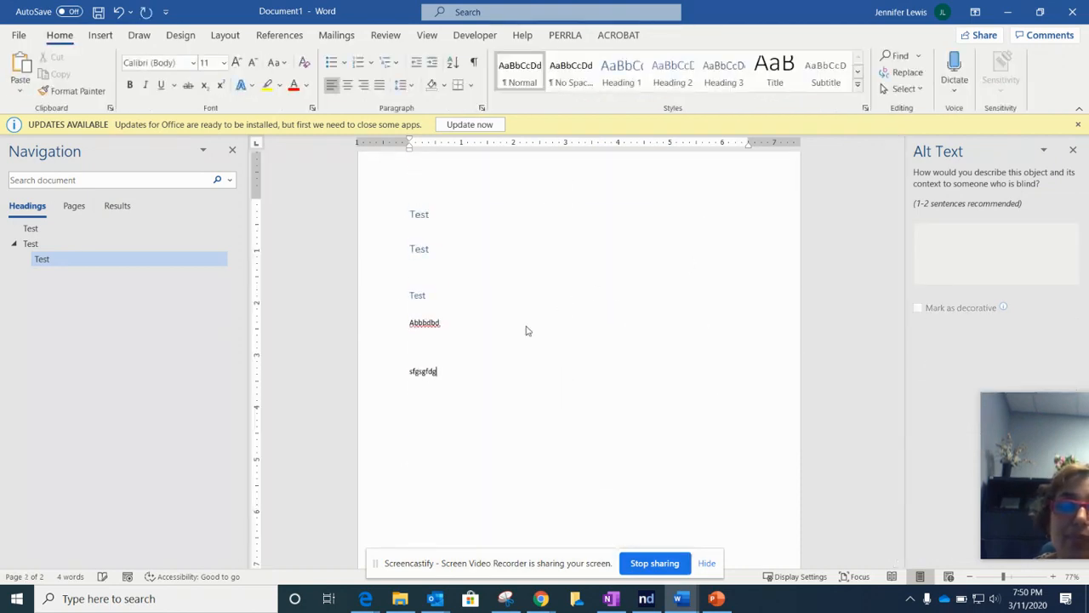
{"action": "key", "text": "Return"}
{"action": "type", "text": "fdgsfgsdfg"}
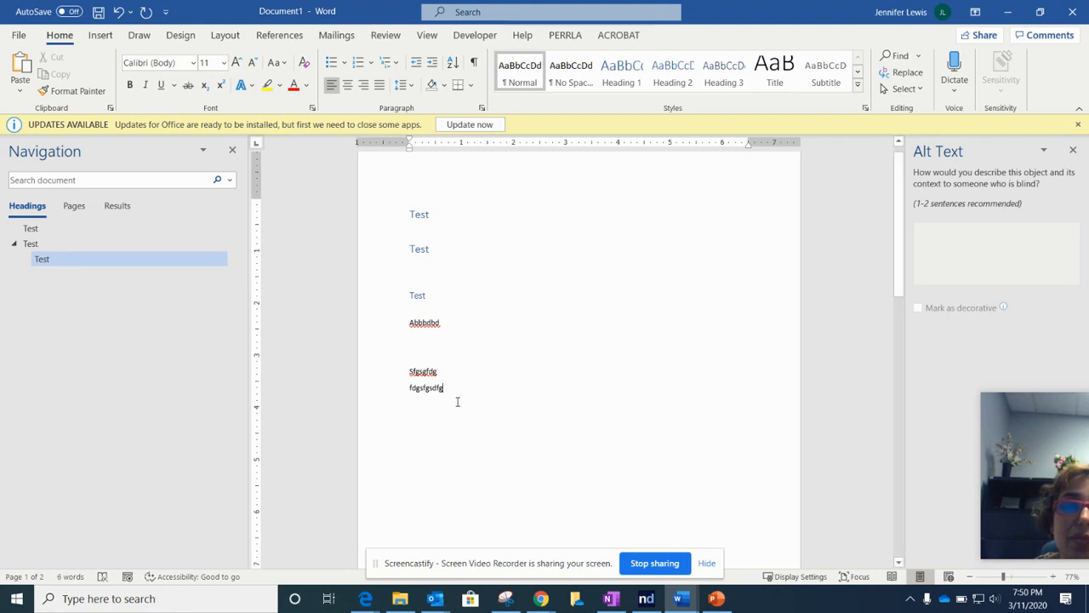
- Examine the built-in numbering and multilevel list formats available for the "Sfgsgfdg" and "fdgsfgsdfg" lines
{"action": "left_click_drag", "start_coordinate": [457, 402], "coordinate": [405, 372]}
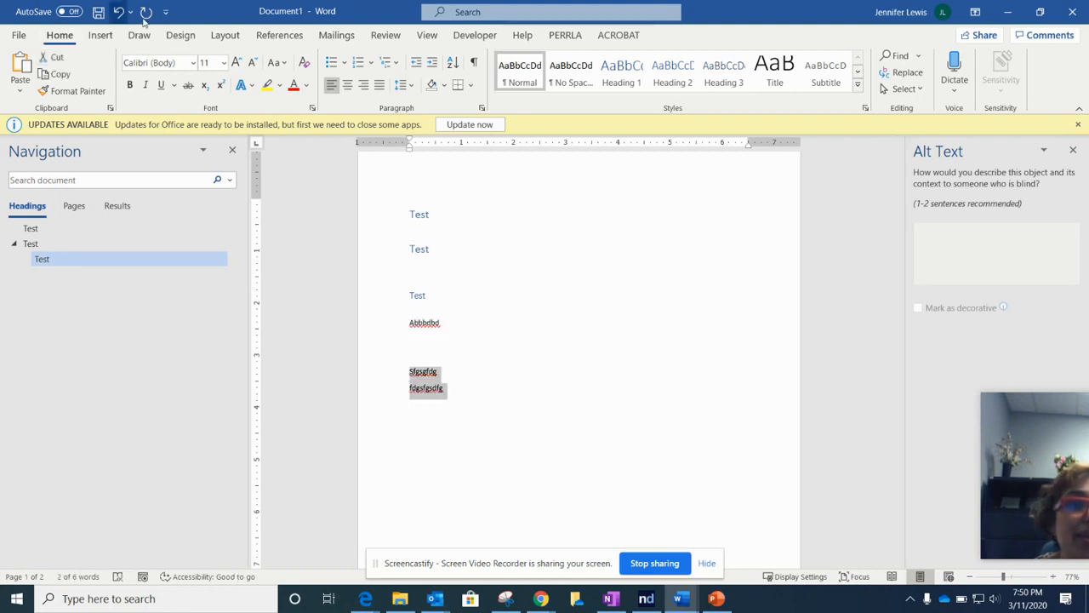
{"action": "left_click", "coordinate": [371, 63]}
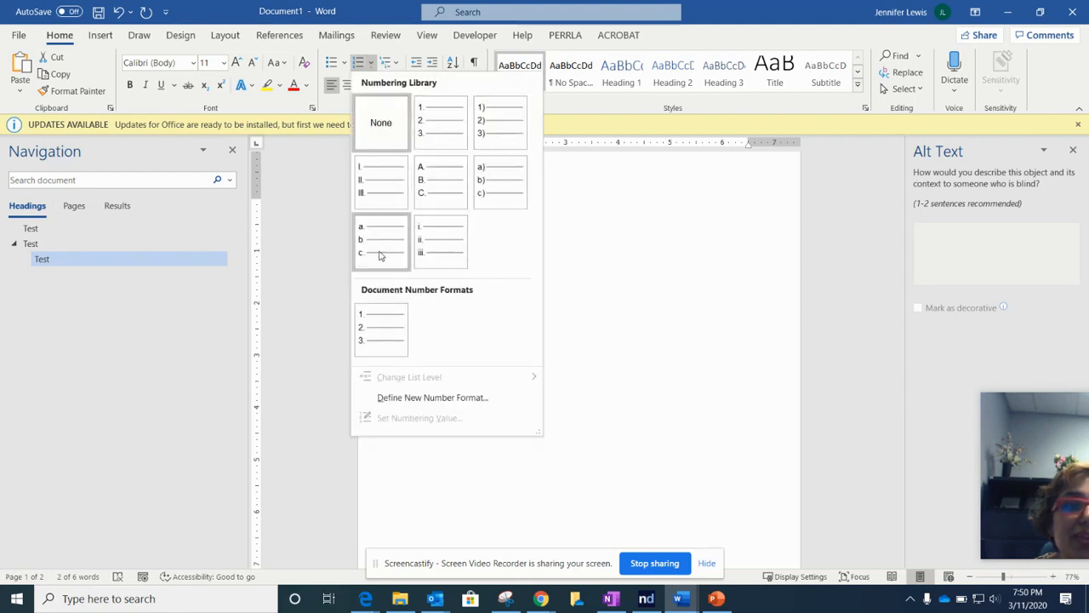
{"action": "left_click", "coordinate": [399, 65]}
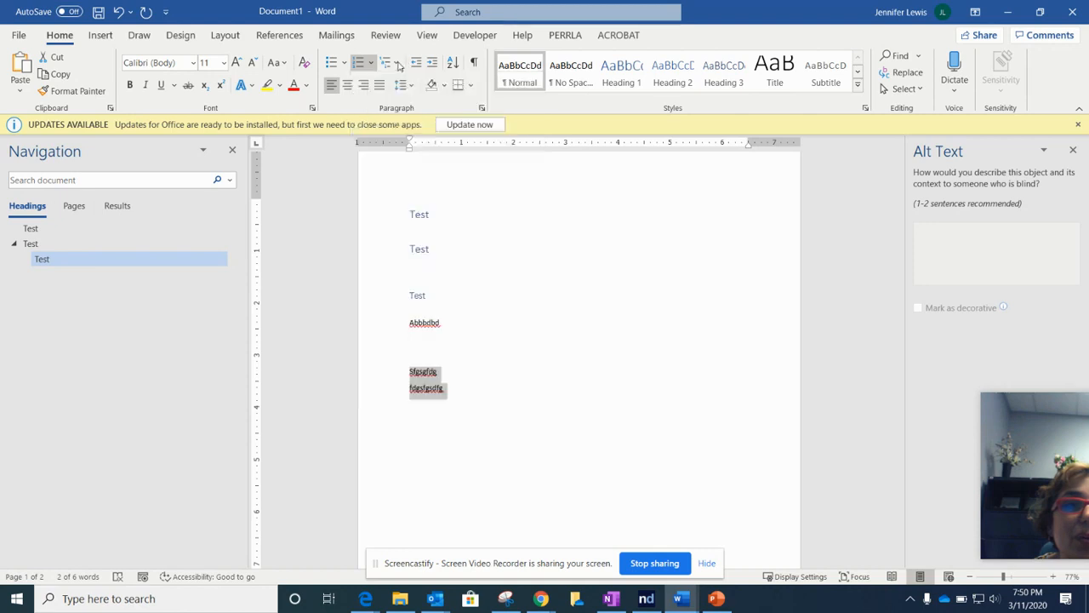
{"action": "left_click", "coordinate": [396, 64]}
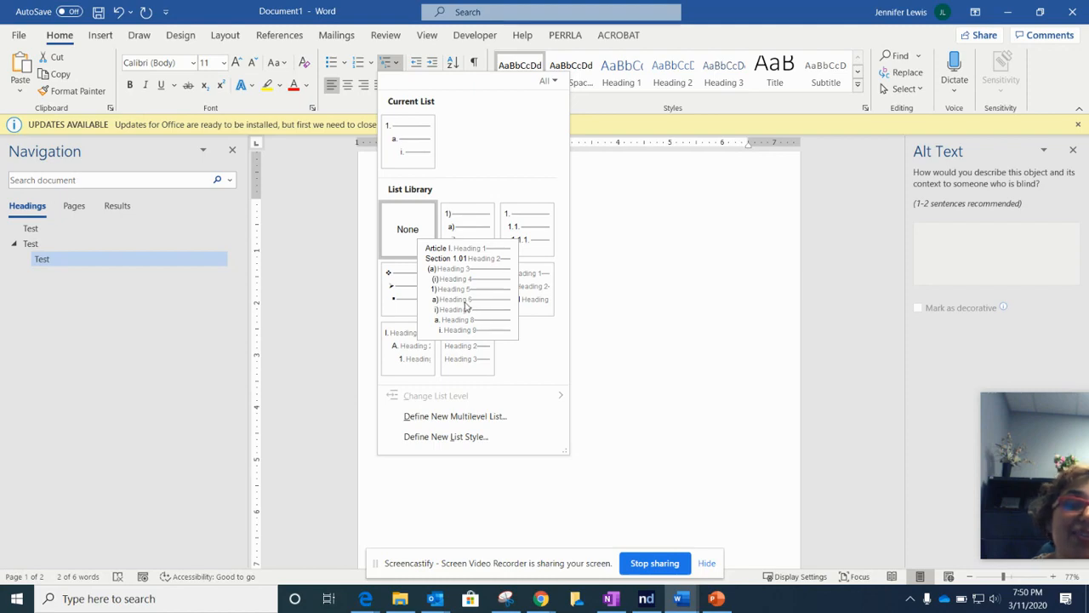
{"action": "left_click", "coordinate": [684, 336]}
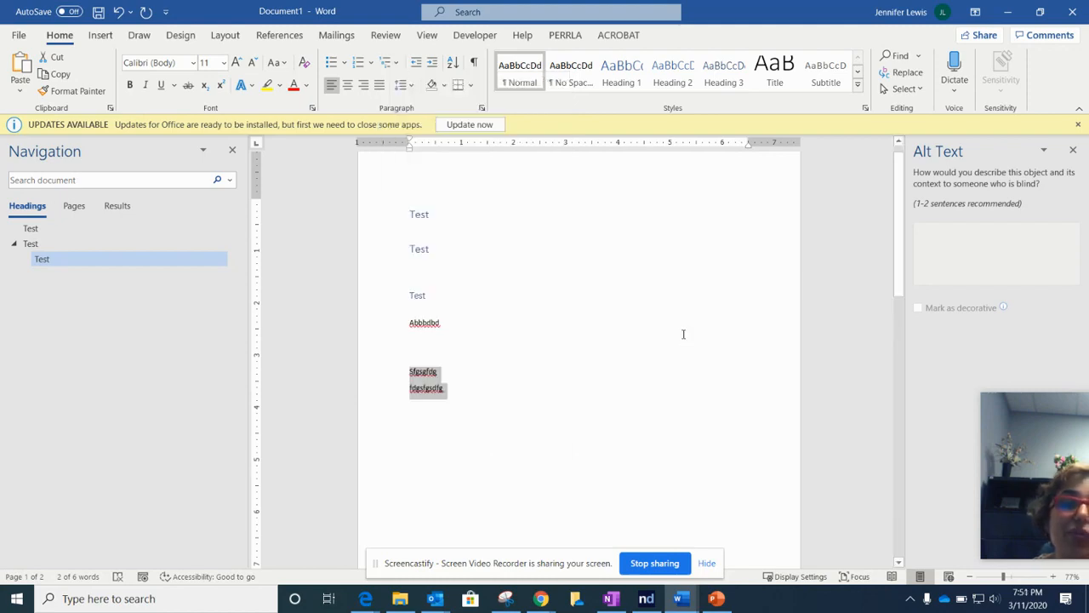
- Consult the Tables guidance on the PowerPoint slide and insert a 3x4 table below the "fdgsfgsdfg" line in Word
{"action": "left_click", "coordinate": [1015, 11]}
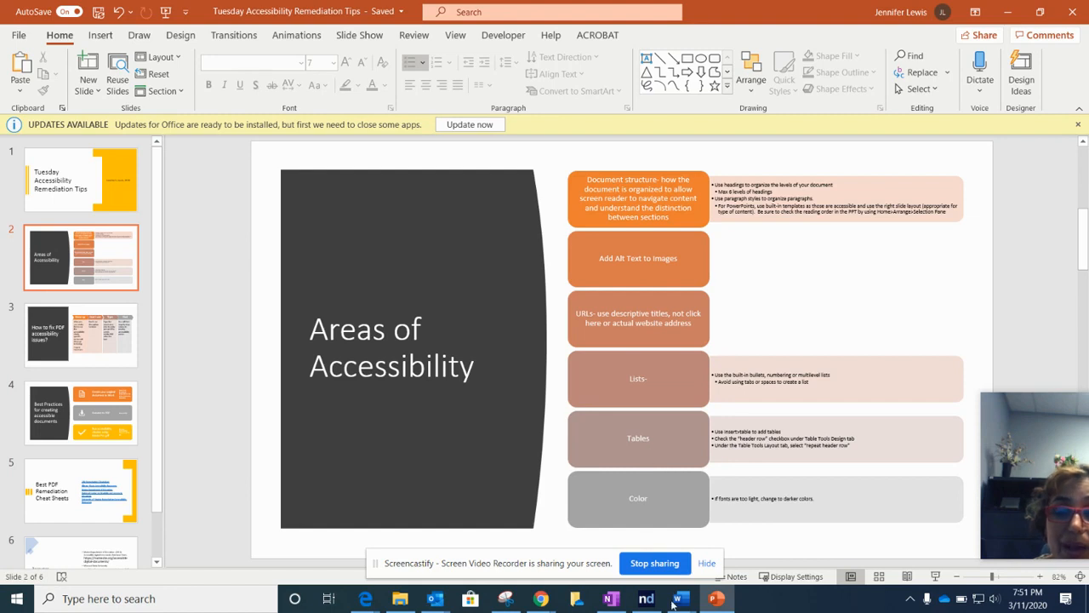
{"action": "mouse_move", "coordinate": [679, 598]}
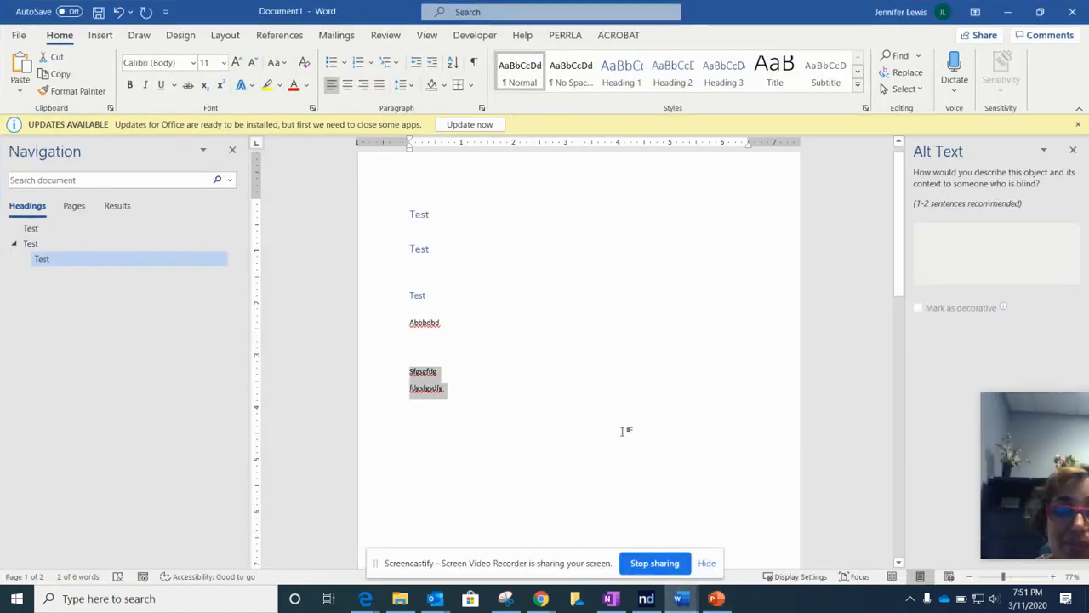
{"action": "left_click", "coordinate": [625, 432]}
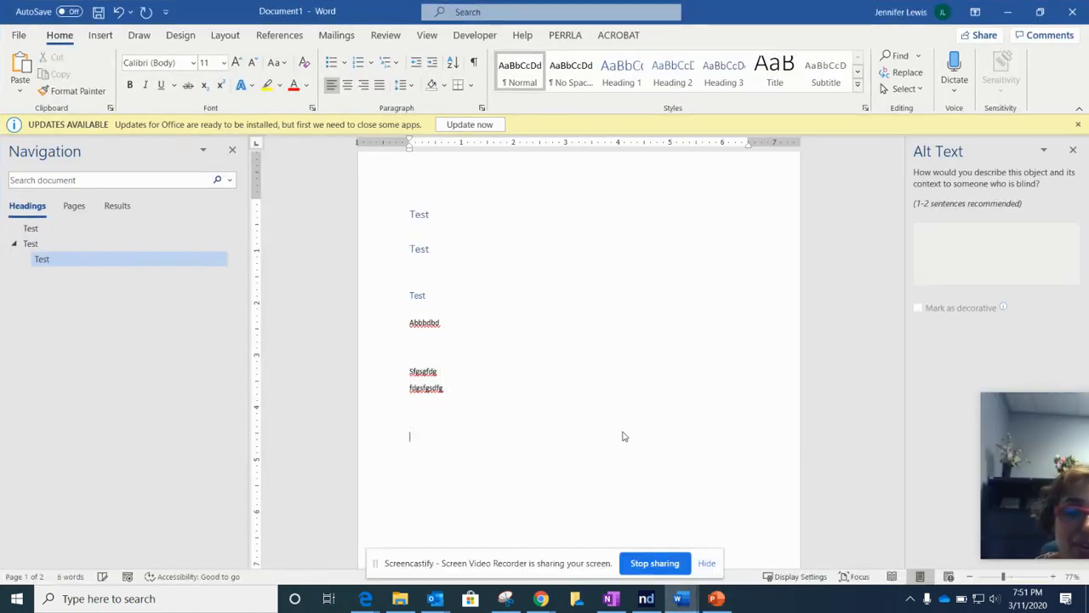
{"action": "left_click", "coordinate": [99, 35]}
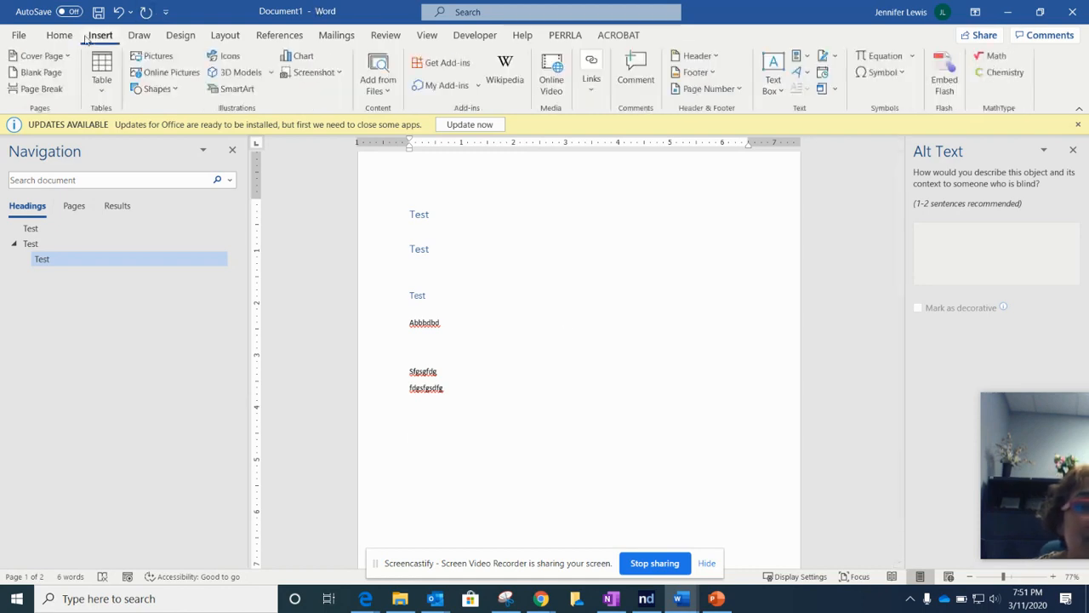
{"action": "left_click", "coordinate": [102, 79]}
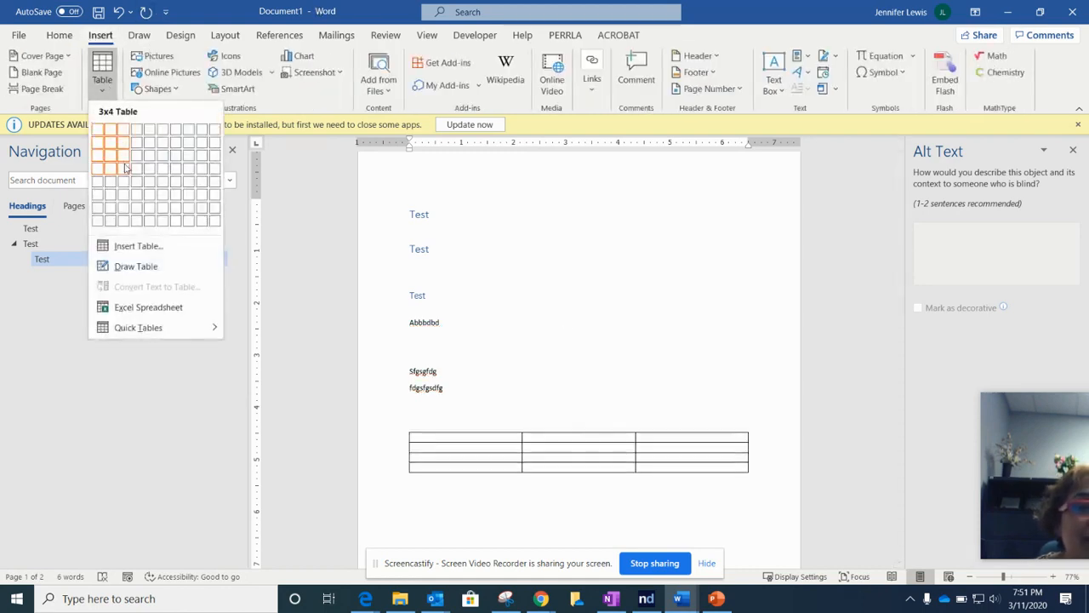
{"action": "left_click", "coordinate": [126, 163]}
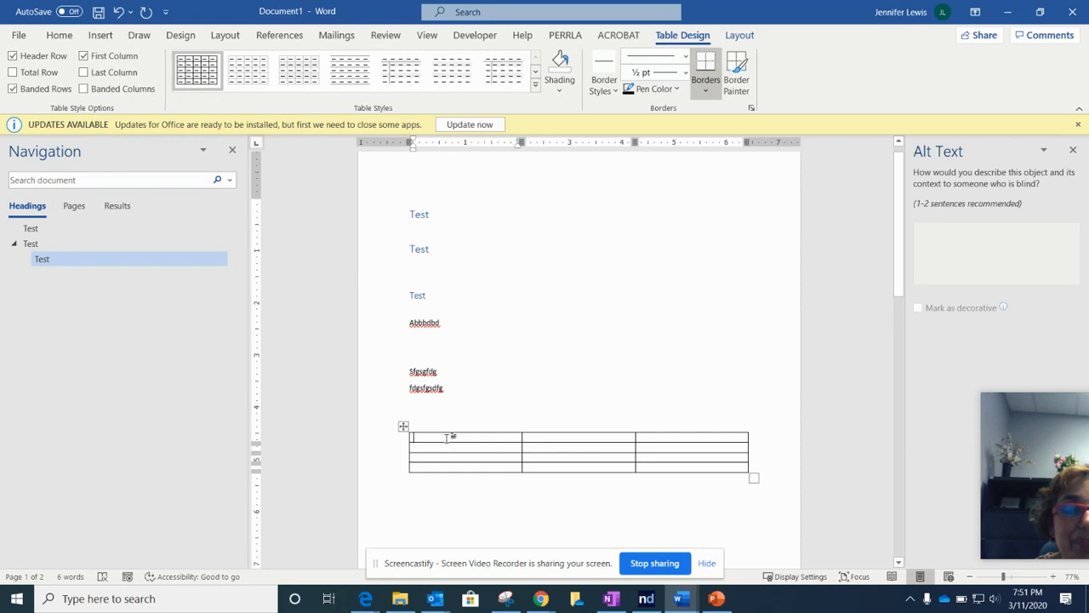
- Set the table's first row to repeat as header row at the top of each page
{"action": "left_click_drag", "start_coordinate": [446, 438], "coordinate": [679, 442]}
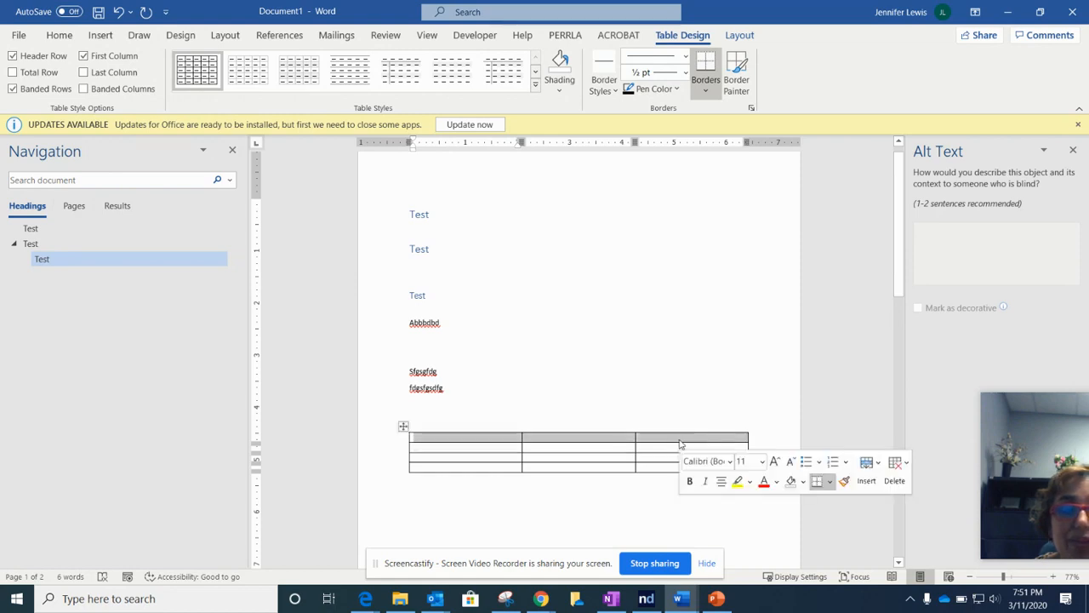
{"action": "right_click", "coordinate": [679, 443]}
{"action": "left_click", "coordinate": [731, 409]}
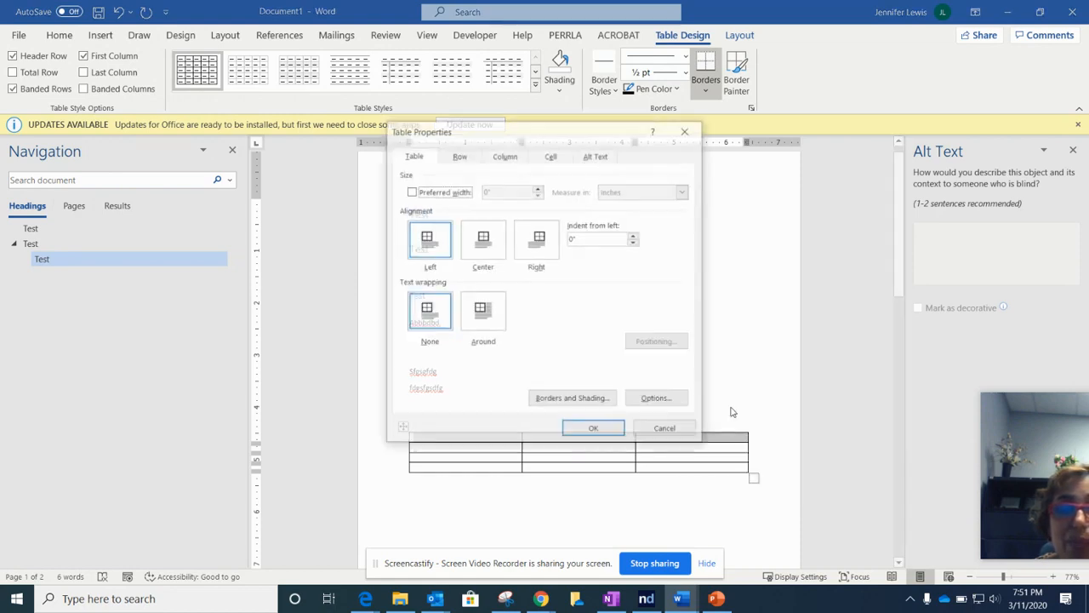
{"action": "left_click", "coordinate": [460, 159]}
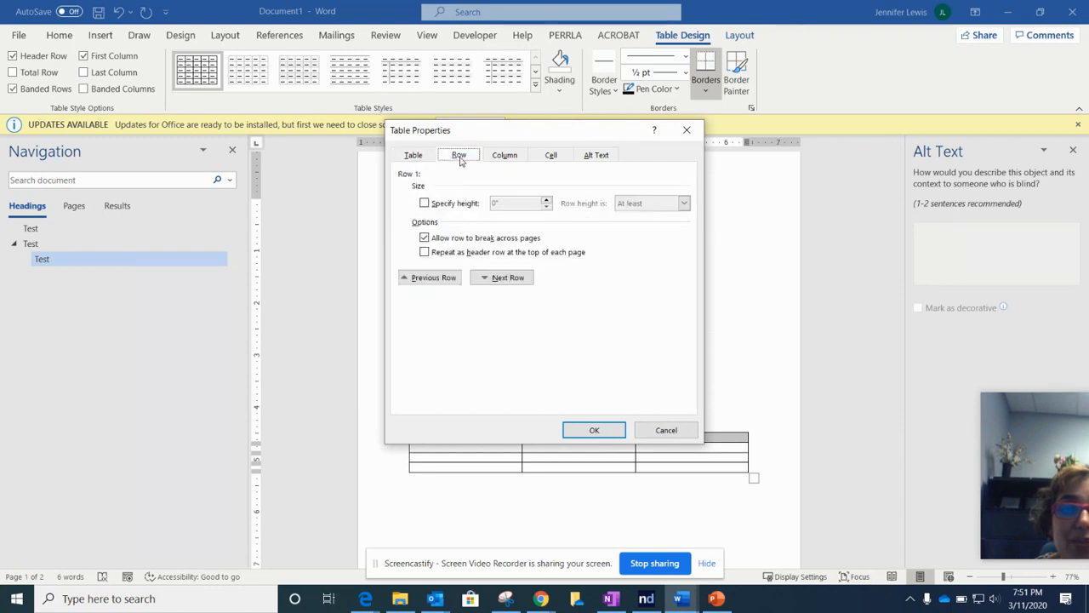
{"action": "left_click", "coordinate": [426, 252]}
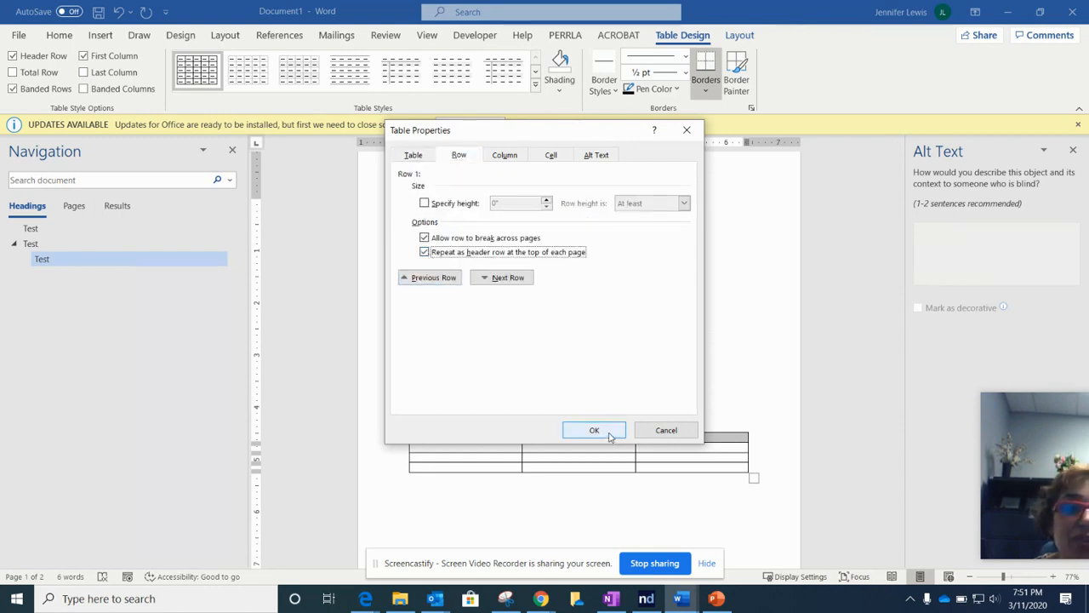
{"action": "left_click", "coordinate": [592, 431]}
- Enter "T" in each of the three header cells of the table
{"action": "left_click", "coordinate": [501, 438]}
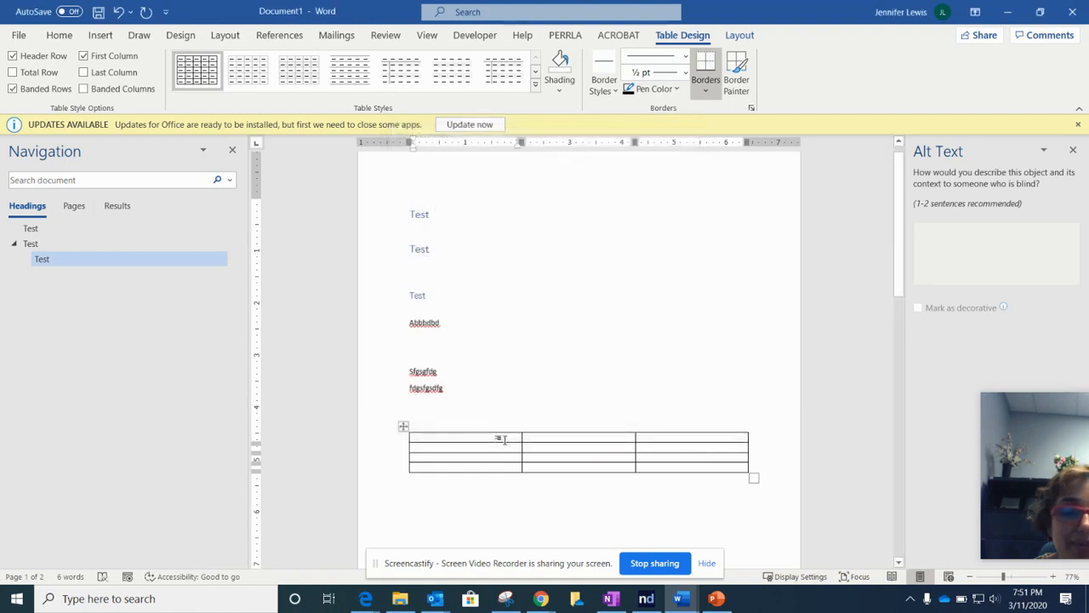
{"action": "type", "text": "t"}
{"action": "key", "text": "Tab"}
{"action": "type", "text": "t"}
{"action": "key", "text": "Tab"}
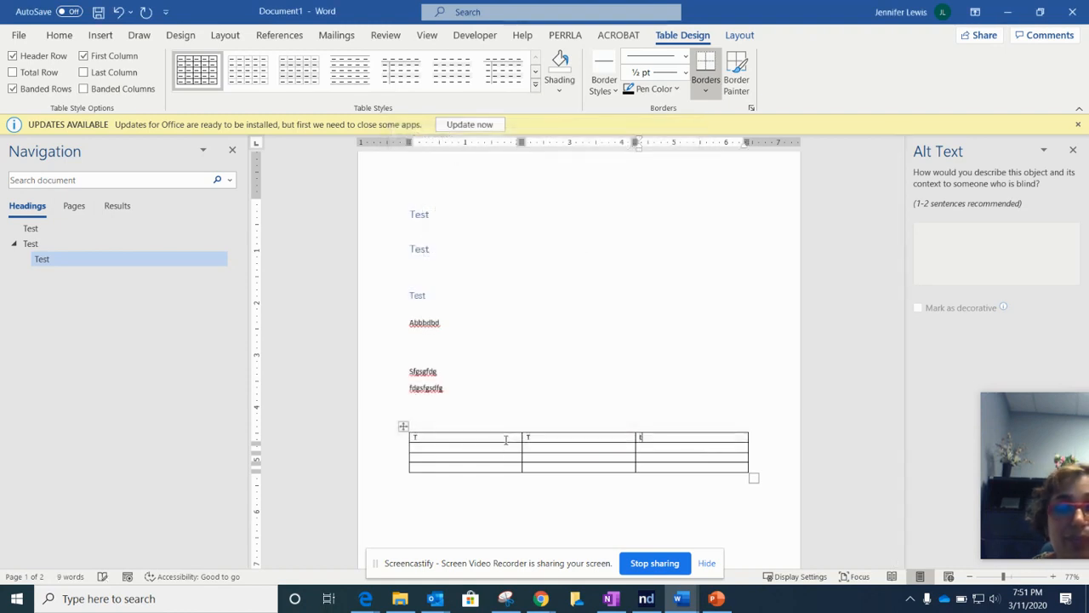
{"action": "type", "text": "t"}
- Add empty rows to the end of the table until it continues onto the second page
{"action": "key", "text": "Tab"}
{"action": "key", "text": "Tab"}
{"action": "key", "text": "Tab"}
{"action": "key", "text": "Tab"}
{"action": "key", "text": "Tab"}
{"action": "key", "text": "Tab"}
{"action": "key", "text": "Tab"}
{"action": "key", "text": "Tab"}
{"action": "key", "text": "Tab"}
{"action": "key", "text": "Tab"}
{"action": "key", "text": "Tab"}
{"action": "key", "text": "Tab"}
{"action": "key", "text": "Tab"}
{"action": "key", "text": "Tab"}
{"action": "key", "text": "Tab"}
{"action": "key", "text": "Tab"}
{"action": "key", "text": "Tab"}
{"action": "key", "text": "Tab"}
{"action": "key", "text": "Tab"}
{"action": "key", "text": "Tab"}
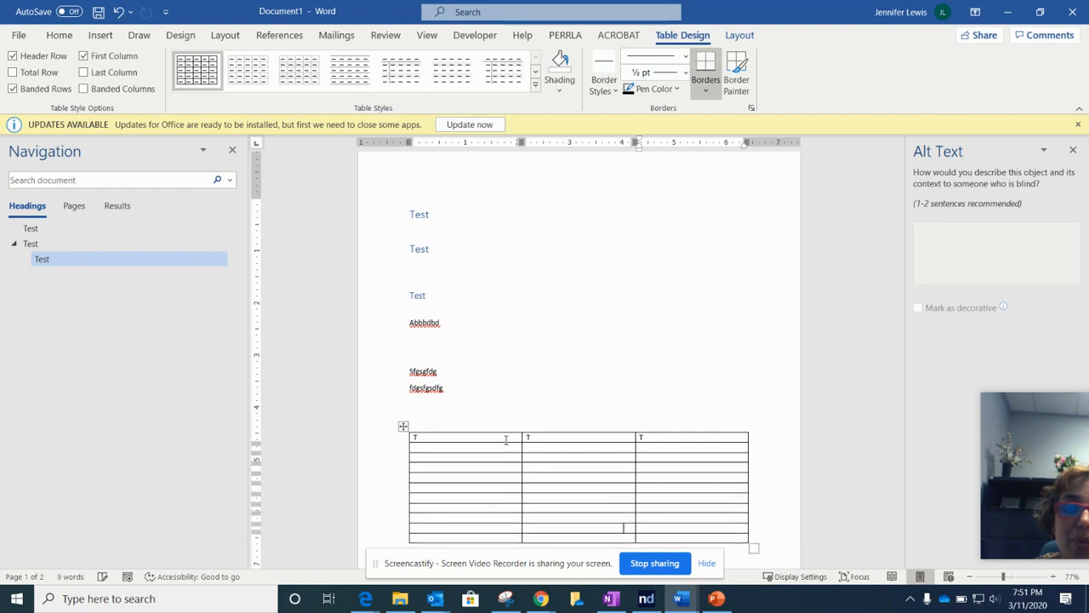
{"action": "key", "text": "Tab"}
{"action": "key", "text": "Tab"}
{"action": "key", "text": "Tab"}
{"action": "key", "text": "Tab"}
{"action": "key", "text": "Tab"}
{"action": "key", "text": "Tab"}
{"action": "key", "text": "Tab"}
{"action": "key", "text": "Tab"}
{"action": "key", "text": "Tab"}
{"action": "key", "text": "Tab"}
{"action": "key", "text": "Tab"}
{"action": "key", "text": "Tab"}
{"action": "key", "text": "Tab"}
{"action": "key", "text": "Tab"}
{"action": "key", "text": "Tab"}
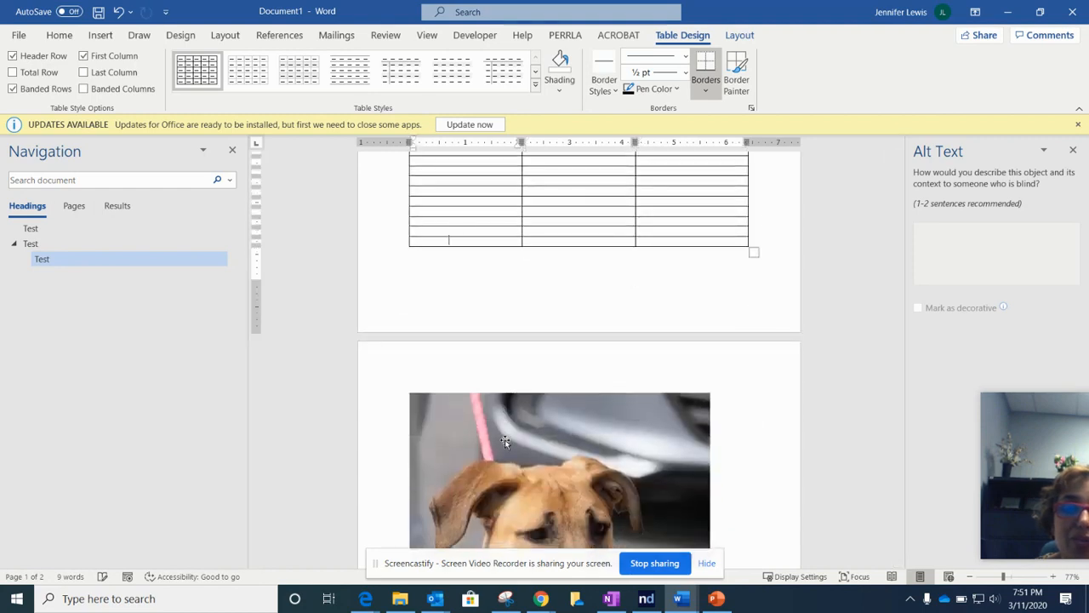
{"action": "key", "text": "Tab"}
{"action": "key", "text": "Tab"}
{"action": "key", "text": "Tab"}
{"action": "key", "text": "Tab"}
{"action": "key", "text": "Tab"}
{"action": "key", "text": "Tab"}
{"action": "key", "text": "Tab"}
{"action": "key", "text": "Tab"}
{"action": "key", "text": "Tab"}
{"action": "key", "text": "Tab"}
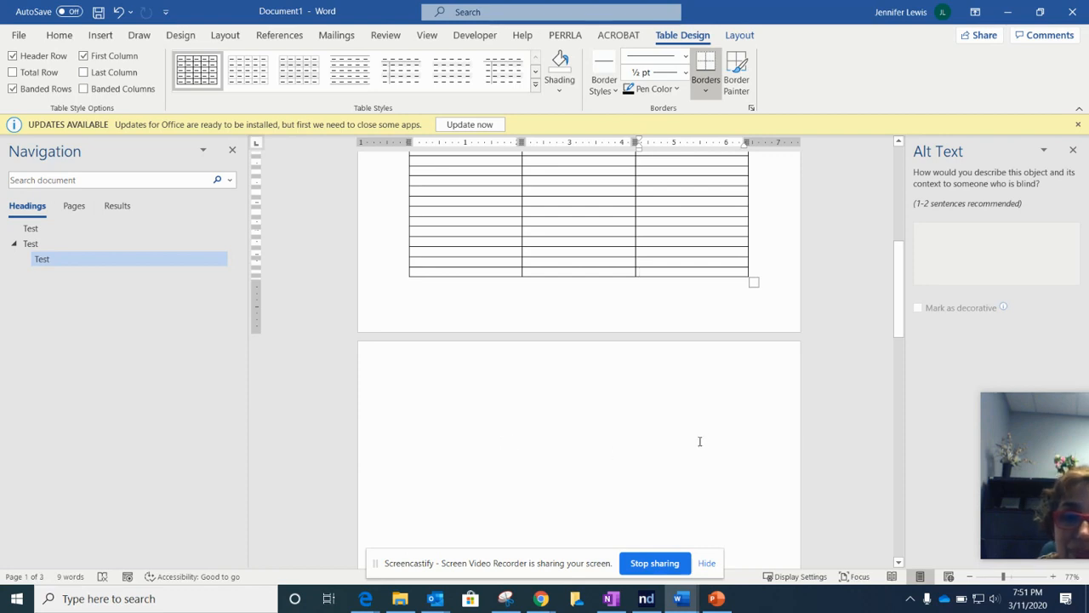
{"action": "key", "text": "Tab"}
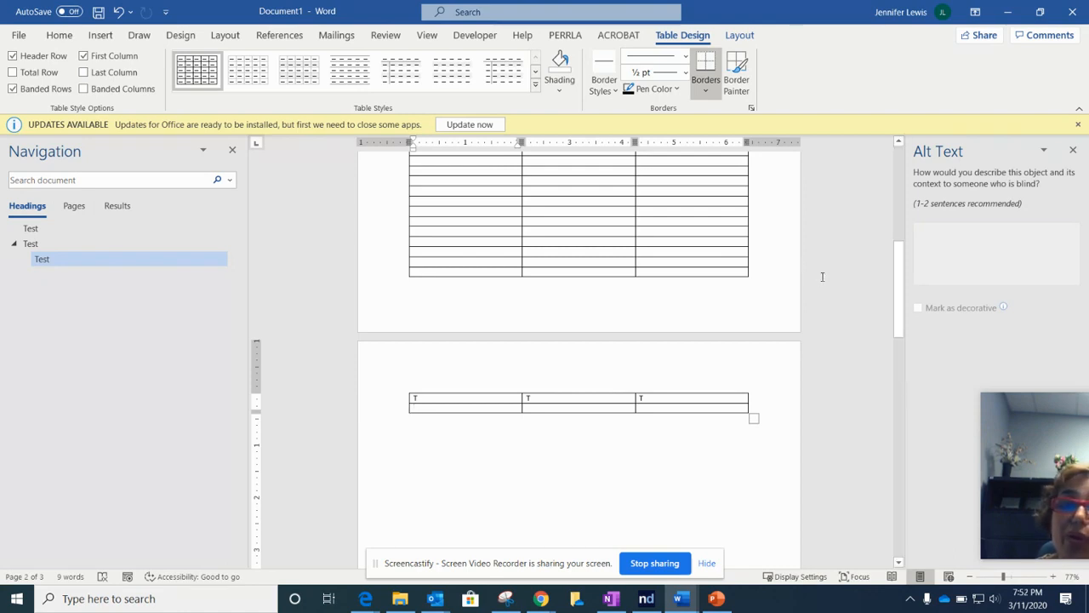
- Review the Tables guidance on the "Areas of Accessibility" slide in PowerPoint and return to Document1 in Word
{"action": "left_click", "coordinate": [716, 599]}
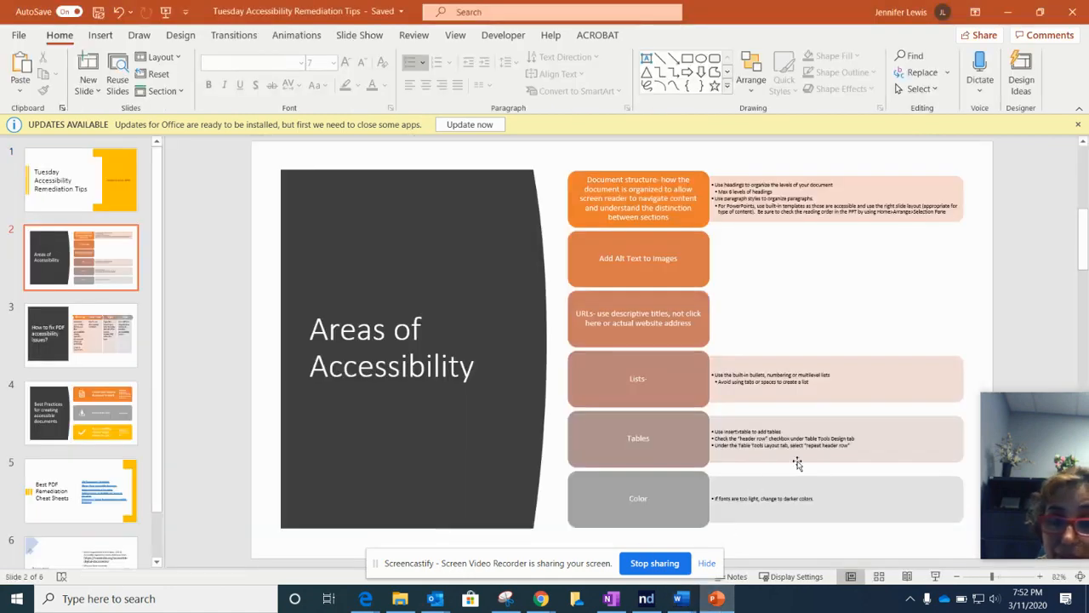
{"action": "left_click", "coordinate": [870, 448]}
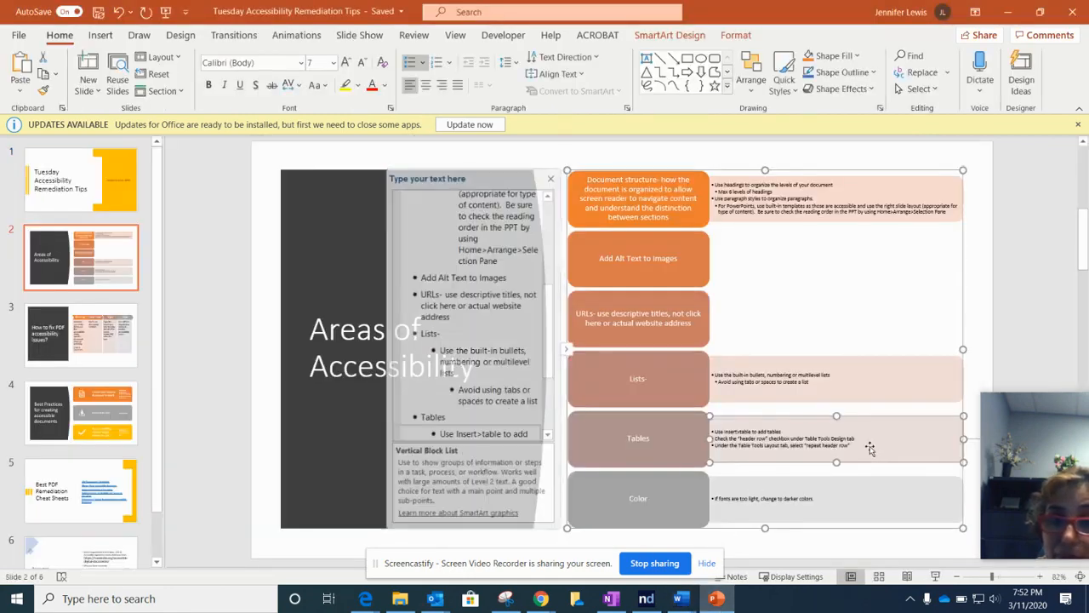
{"action": "left_click", "coordinate": [1010, 12]}
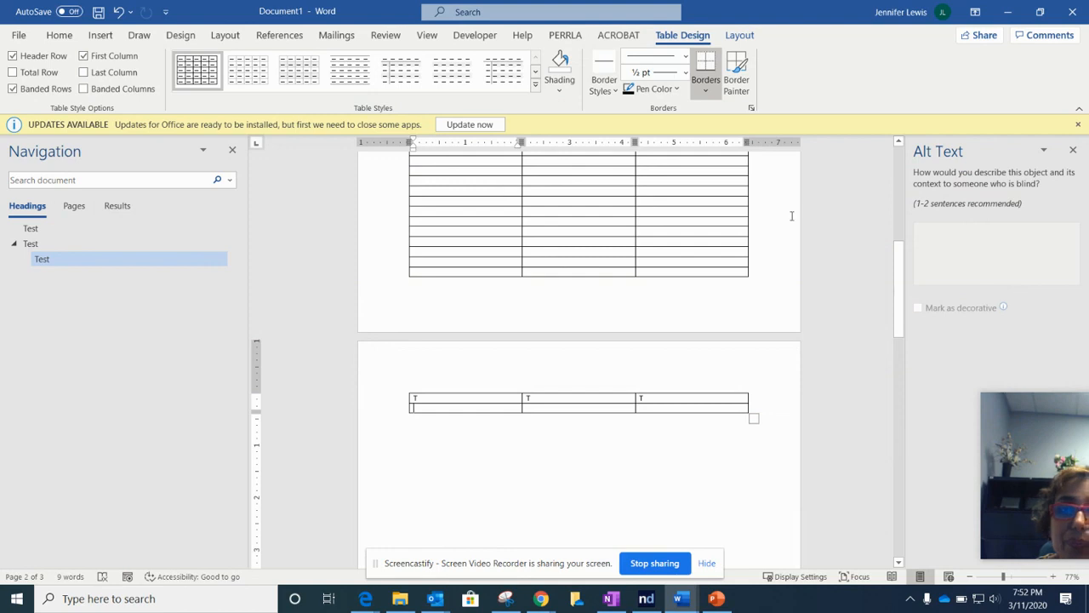
- Examine the header row's table properties, including the row, table and alt text options, and leave them without changes
{"action": "left_click_drag", "start_coordinate": [898, 311], "coordinate": [898, 252]}
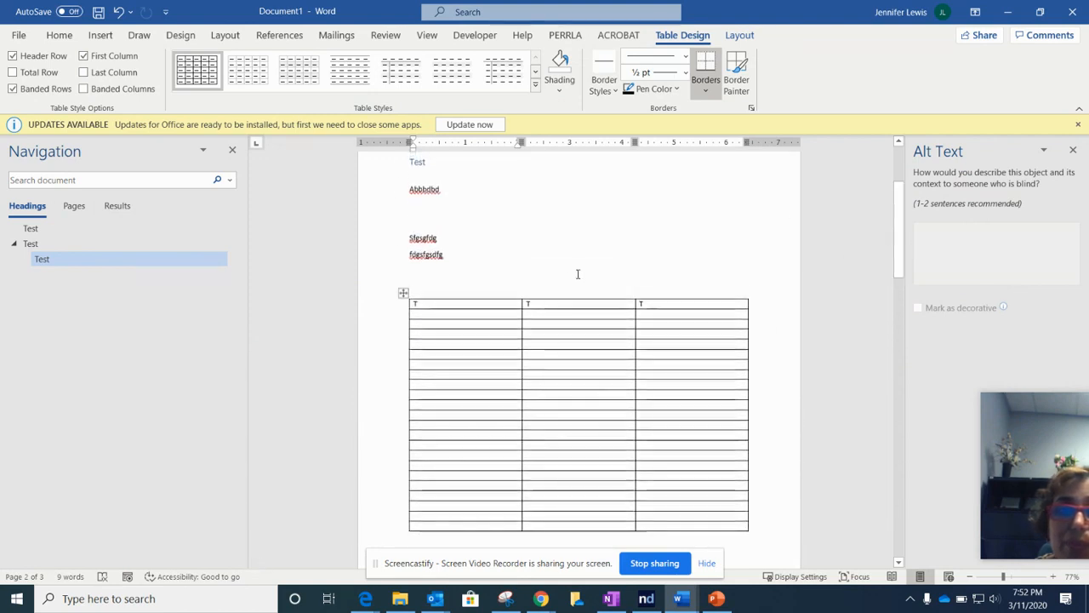
{"action": "left_click_drag", "start_coordinate": [554, 300], "coordinate": [627, 300]}
{"action": "right_click", "coordinate": [628, 304]}
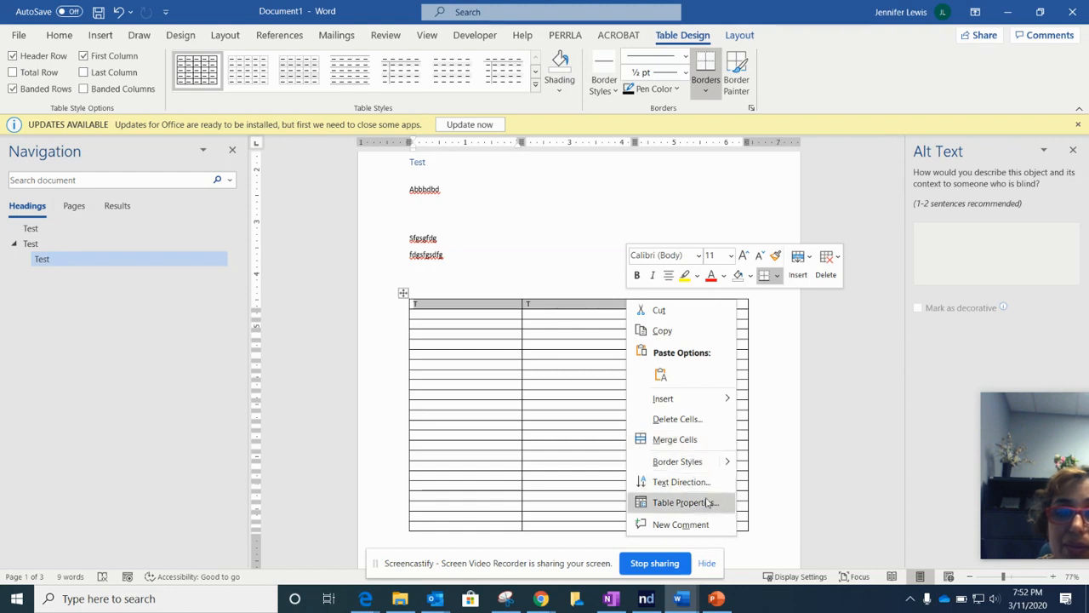
{"action": "left_click", "coordinate": [706, 502]}
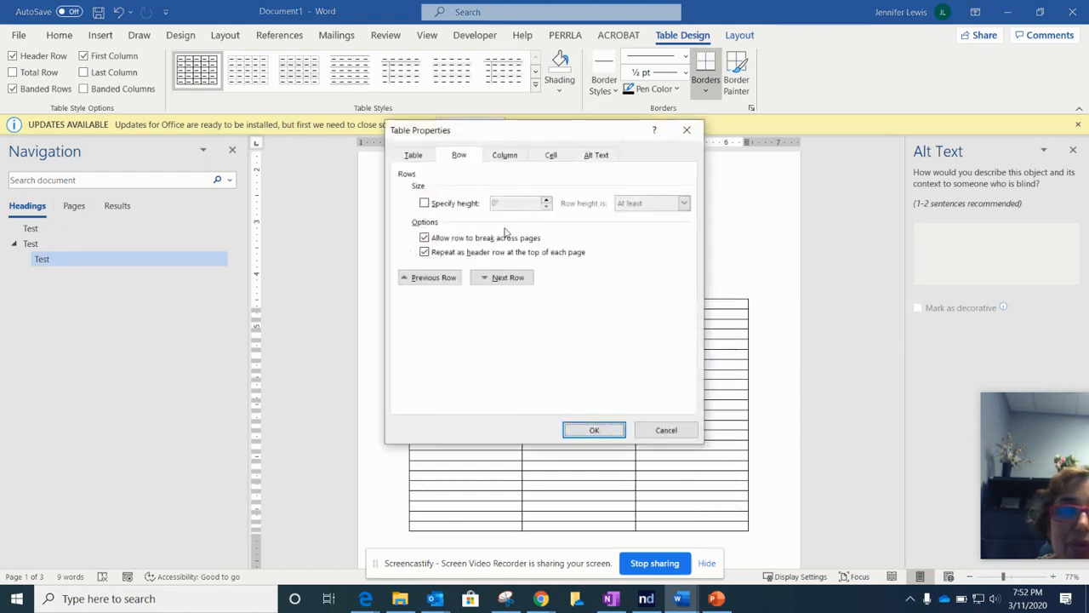
{"action": "left_click", "coordinate": [505, 158]}
{"action": "left_click", "coordinate": [424, 159]}
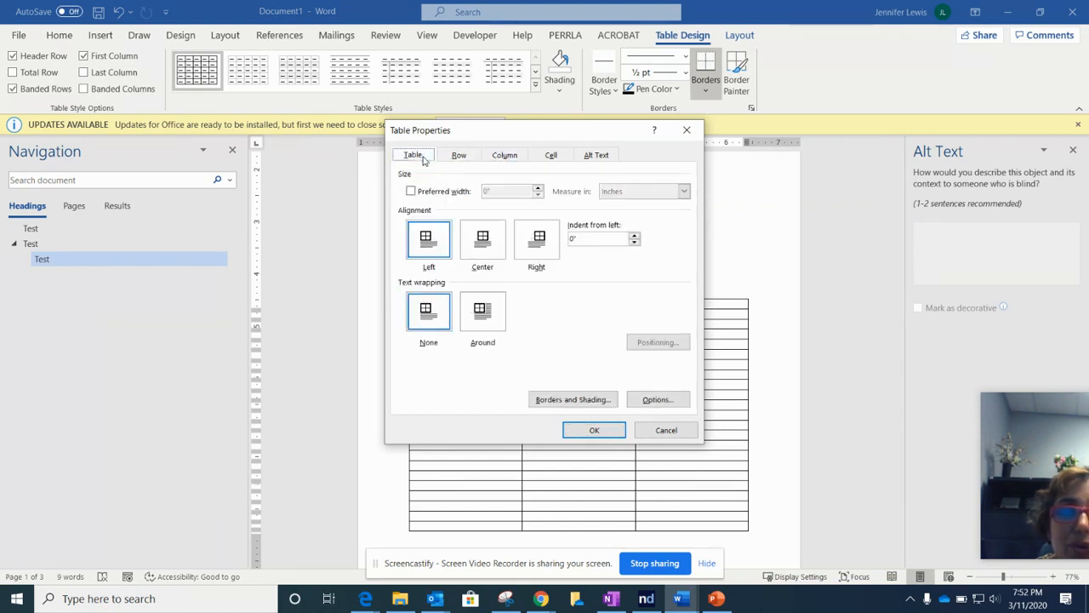
{"action": "left_click", "coordinate": [551, 157]}
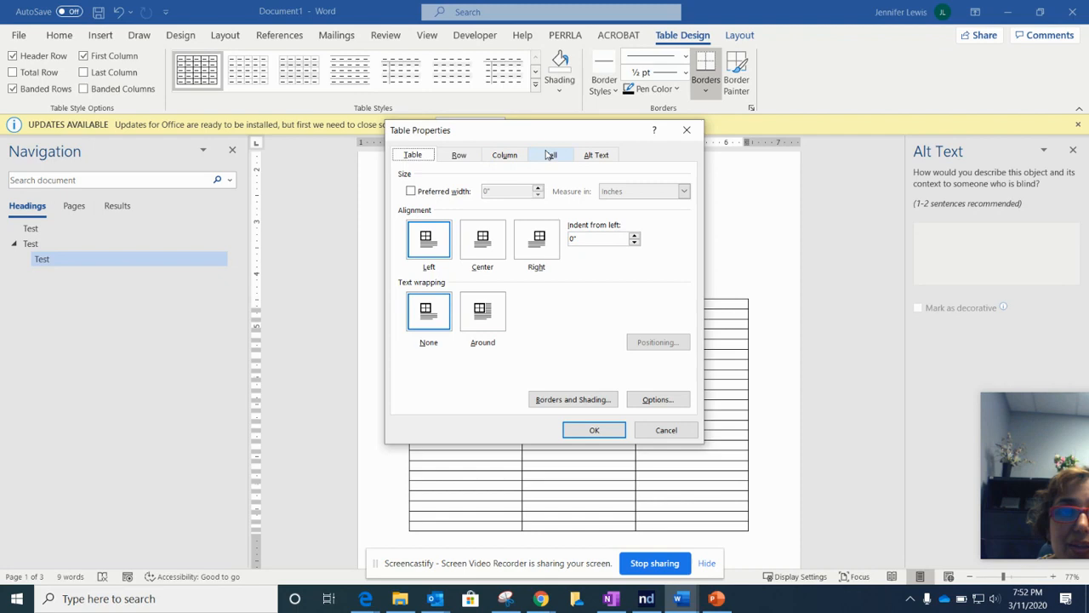
{"action": "left_click", "coordinate": [599, 157]}
{"action": "left_click", "coordinate": [506, 189]}
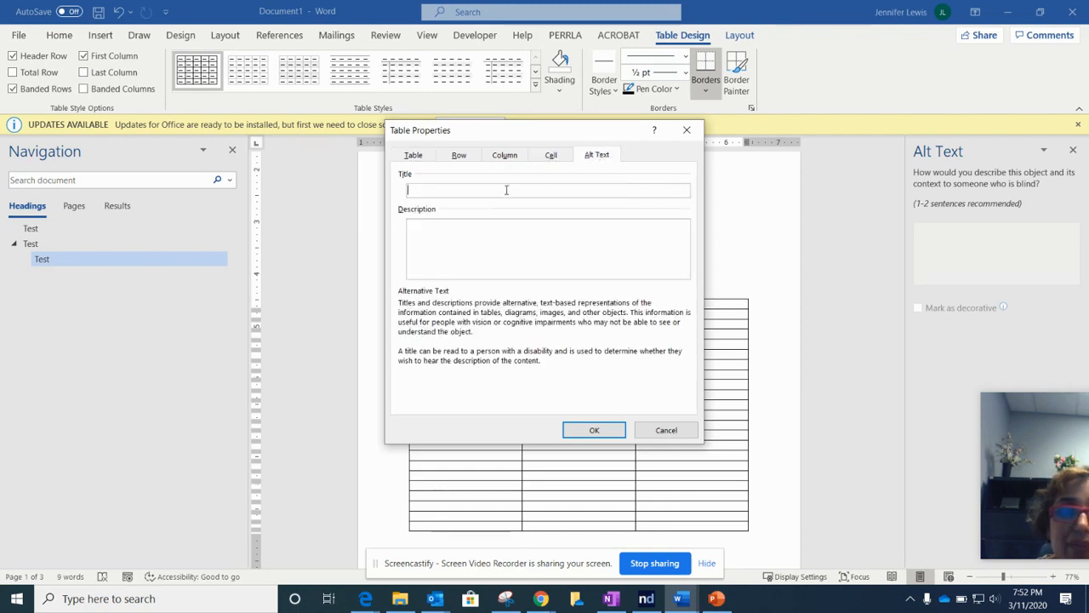
{"action": "left_click", "coordinate": [666, 431]}
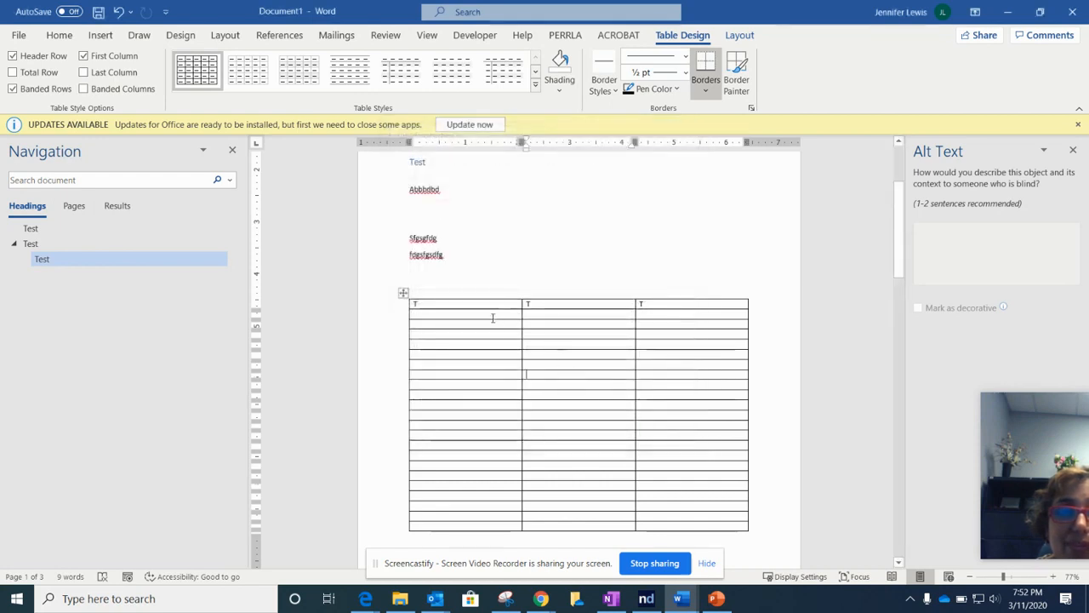
{"action": "mouse_move", "coordinate": [488, 308]}
{"action": "left_mouse_down"}
{"action": "mouse_move", "coordinate": [659, 418]}
{"action": "mouse_move", "coordinate": [701, 489]}
{"action": "mouse_move", "coordinate": [701, 515]}
{"action": "left_mouse_up"}
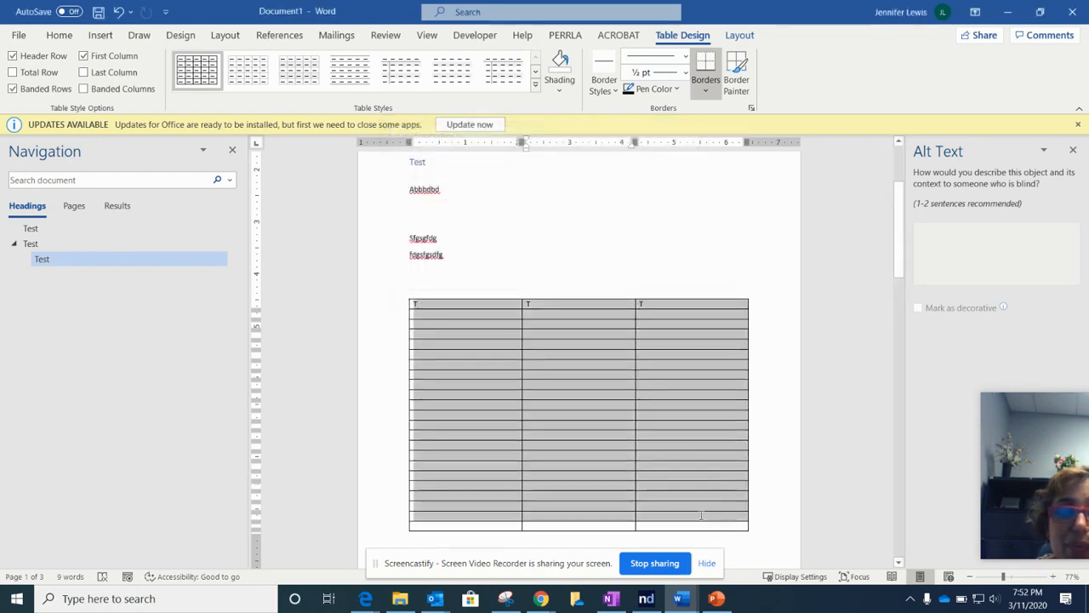
{"action": "left_click", "coordinate": [792, 433]}
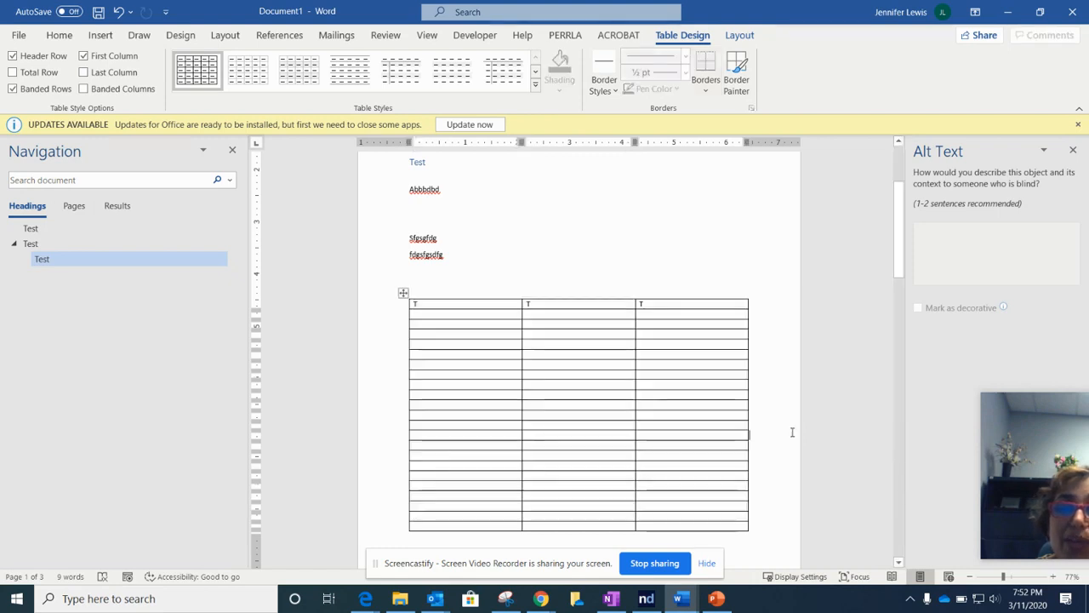